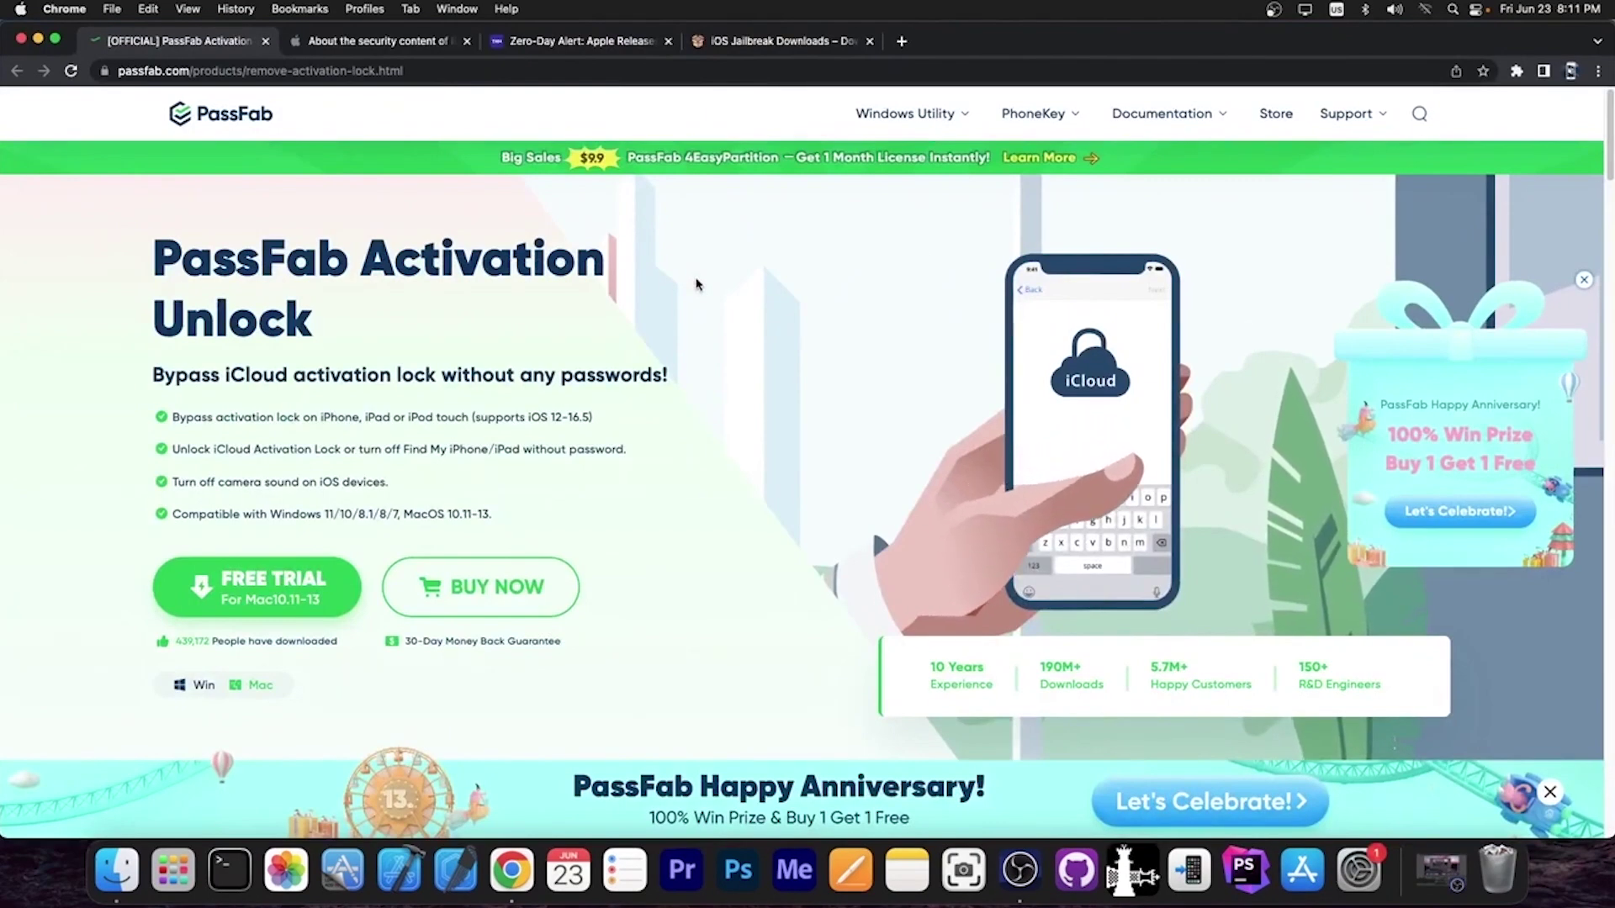
# Scroll through the PassFab Activation Unlock product features and return to the top of the page
pyautogui.scroll(-5, 690, 282)
pyautogui.scroll(-3, 686, 279)
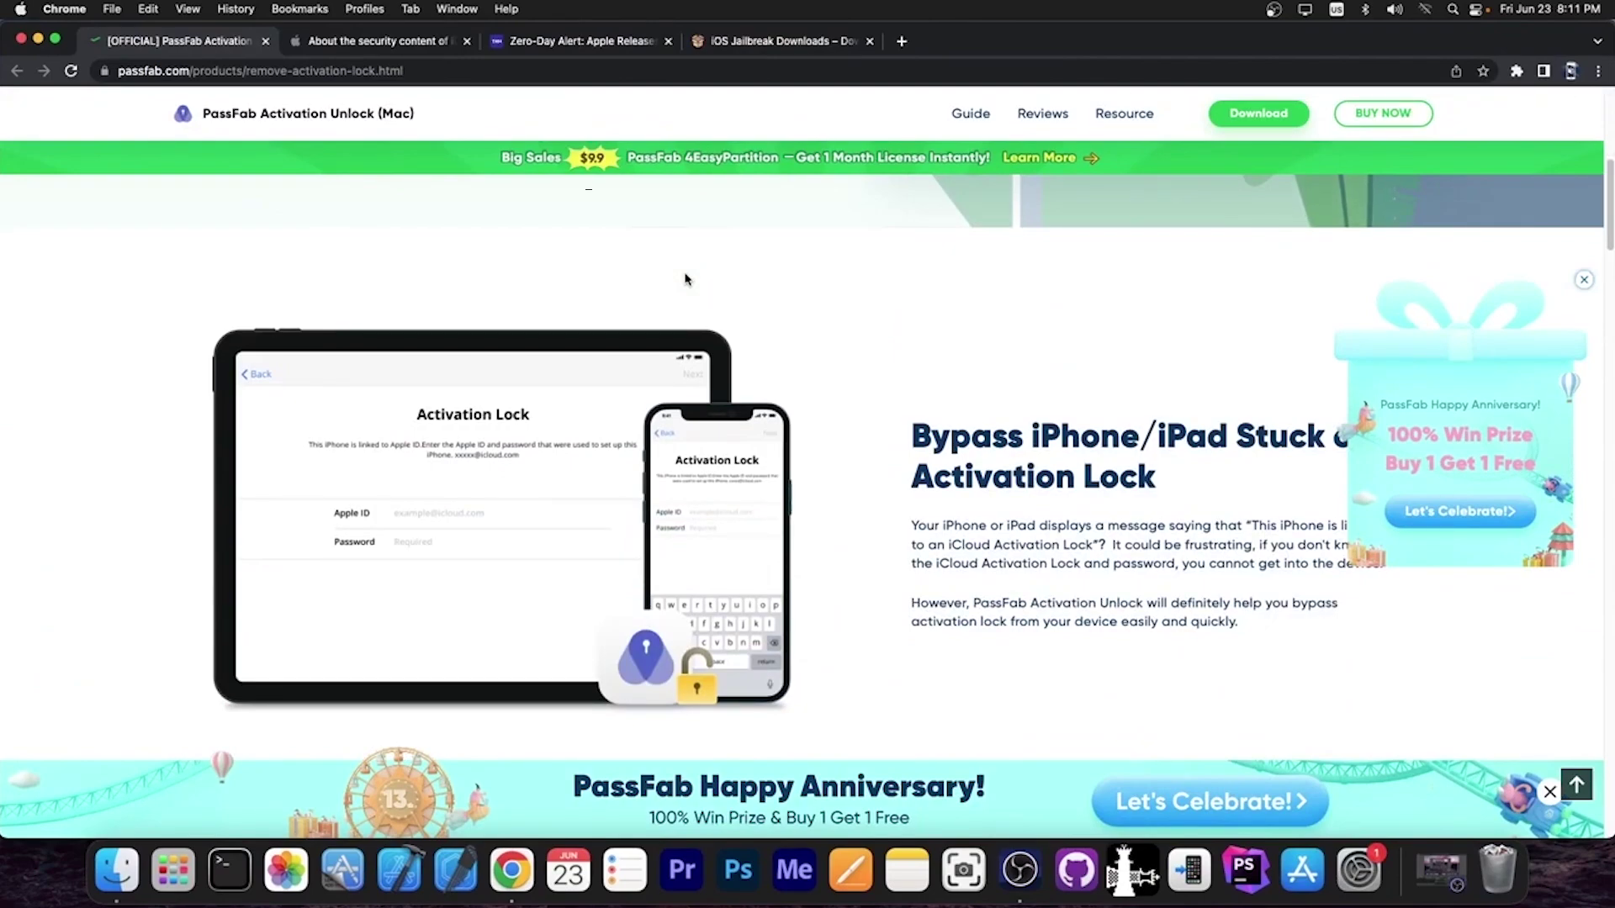
pyautogui.scroll(-1, 685, 279)
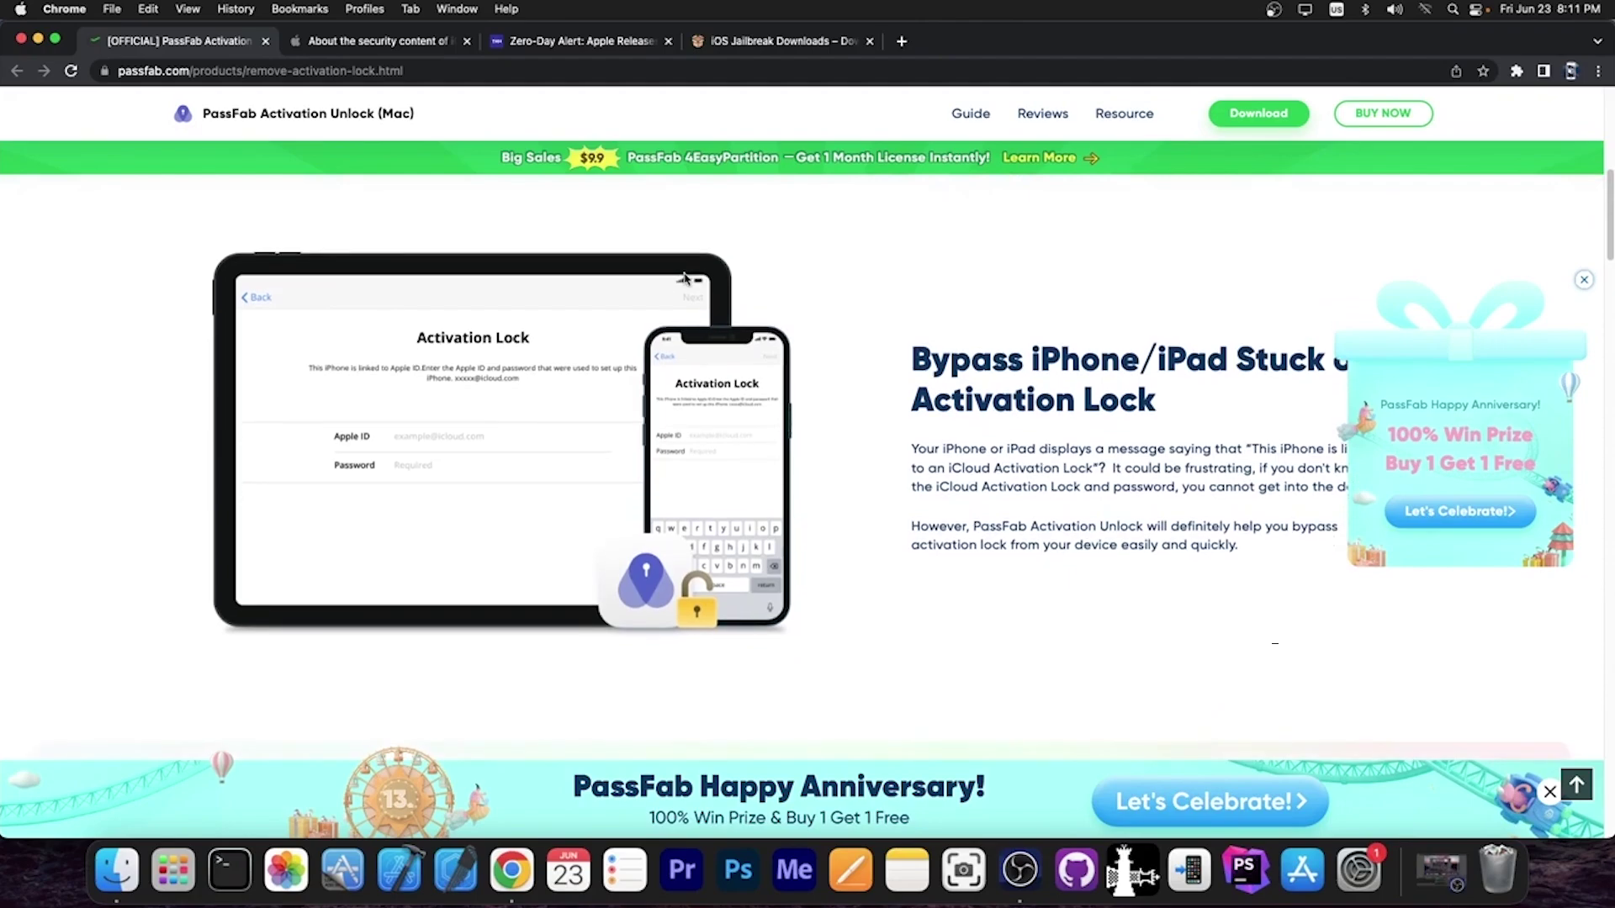
pyautogui.scroll(-10, 685, 279)
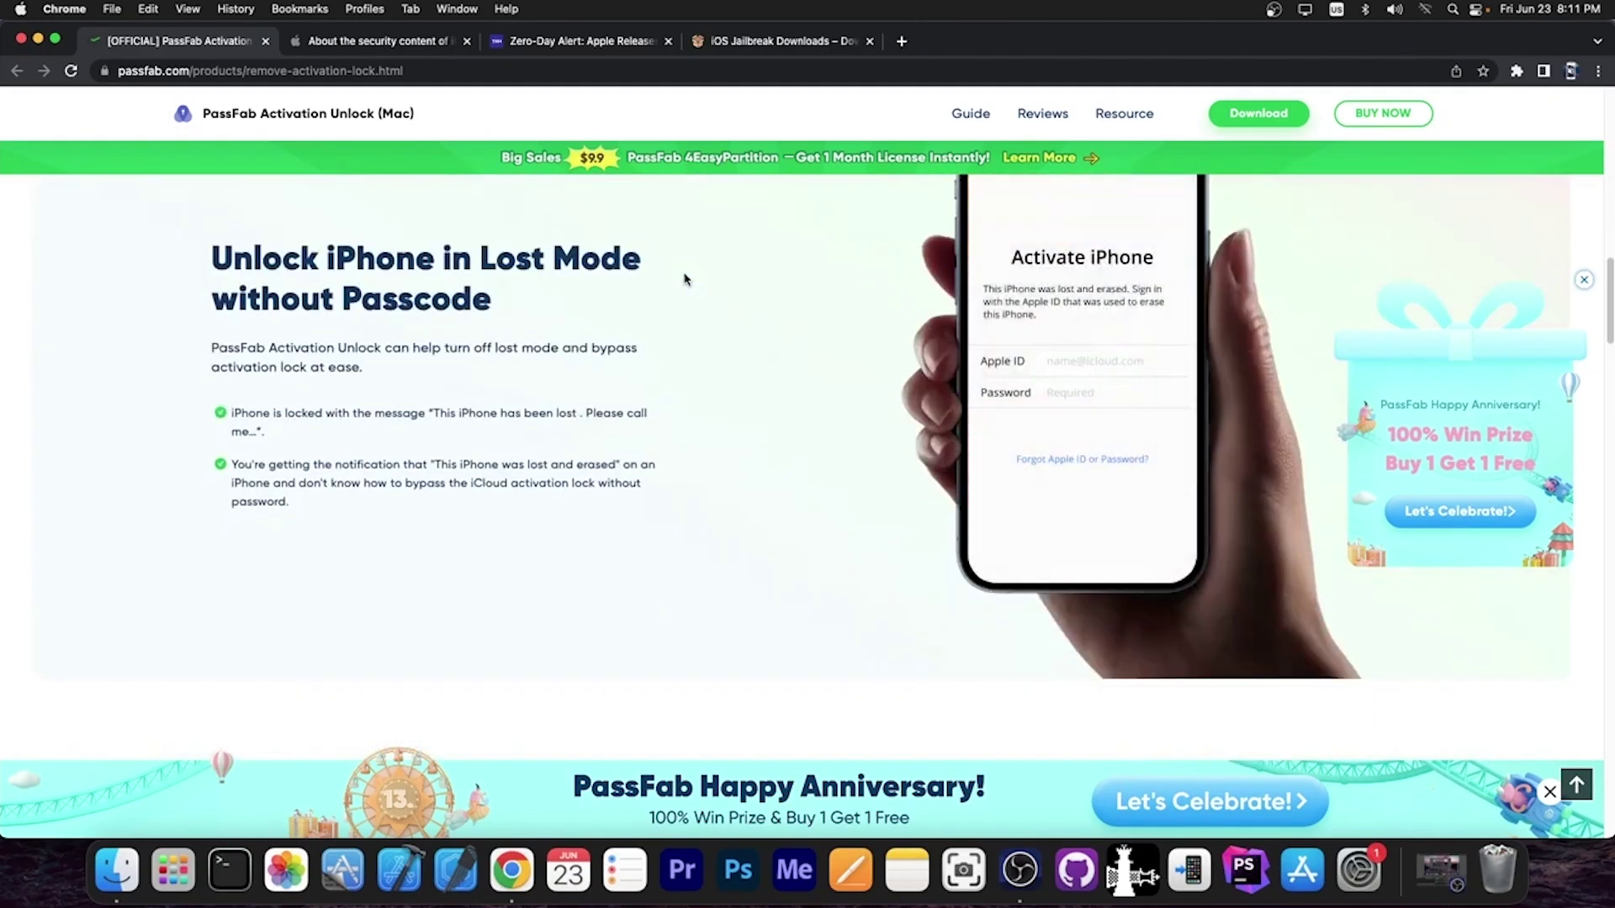
pyautogui.scroll(-6, 681, 286)
pyautogui.scroll(-2, 678, 295)
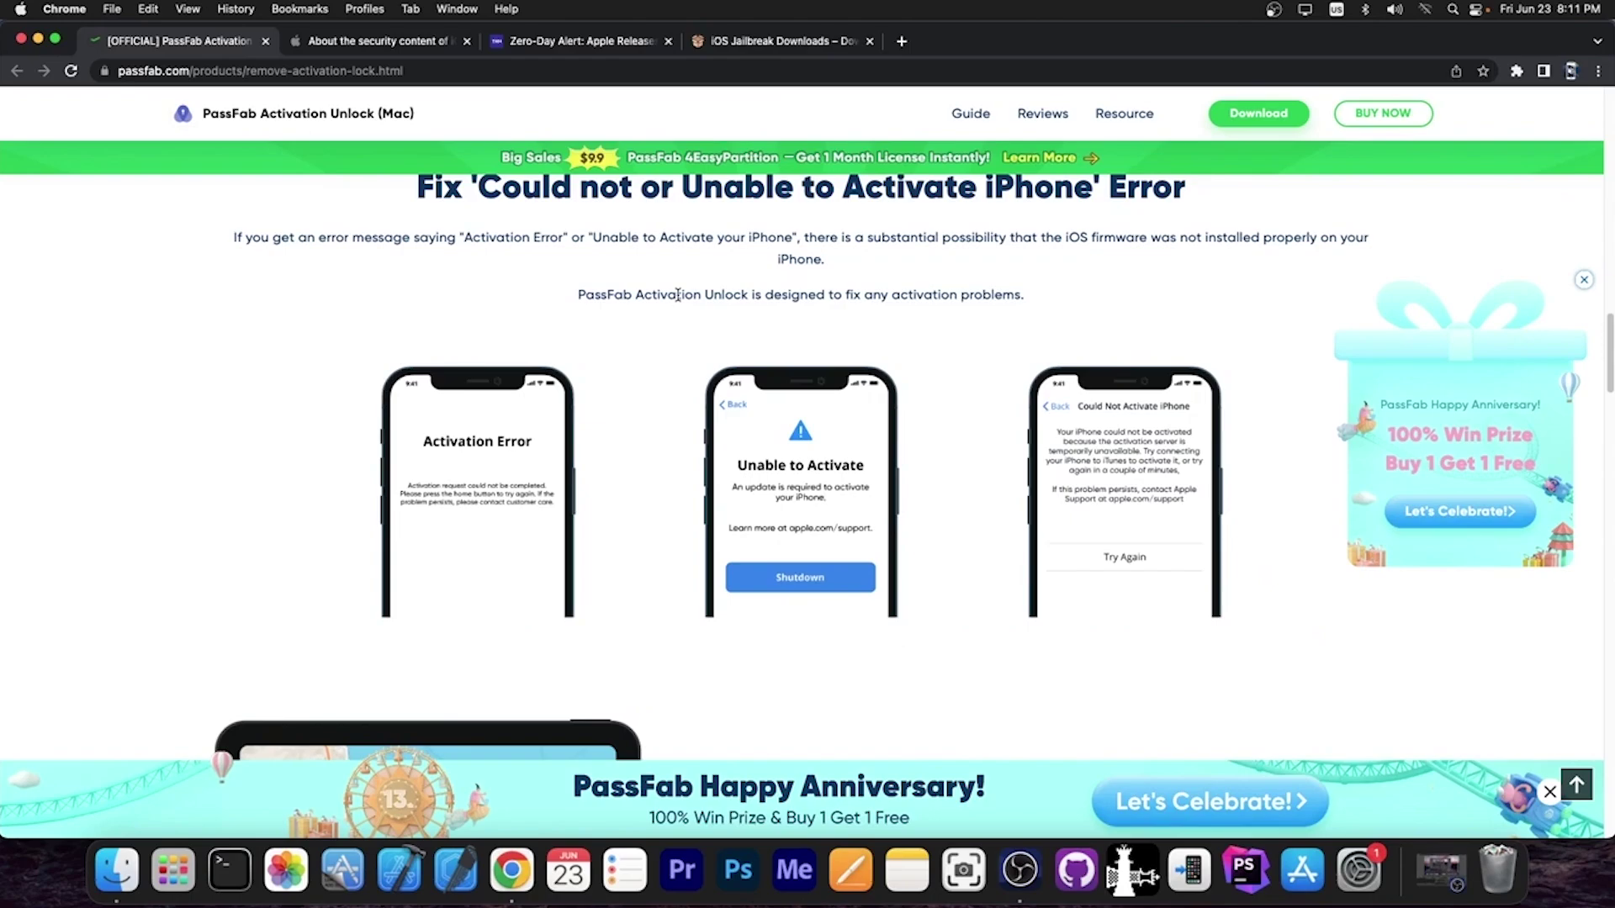
pyautogui.scroll(-6, 678, 295)
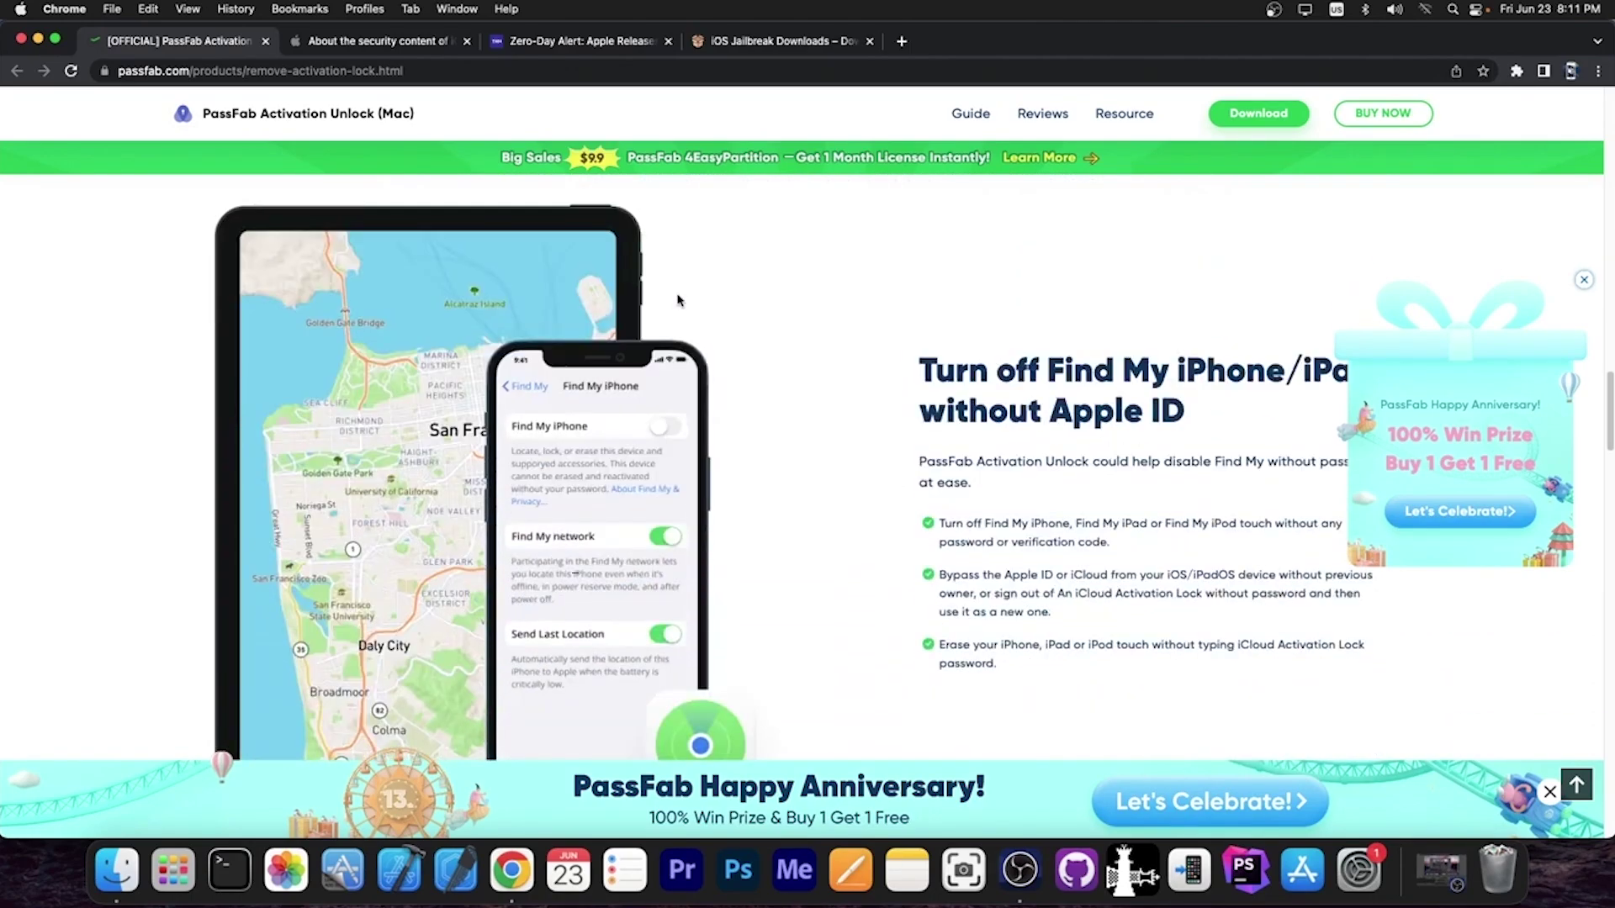
pyautogui.press('super+Up')
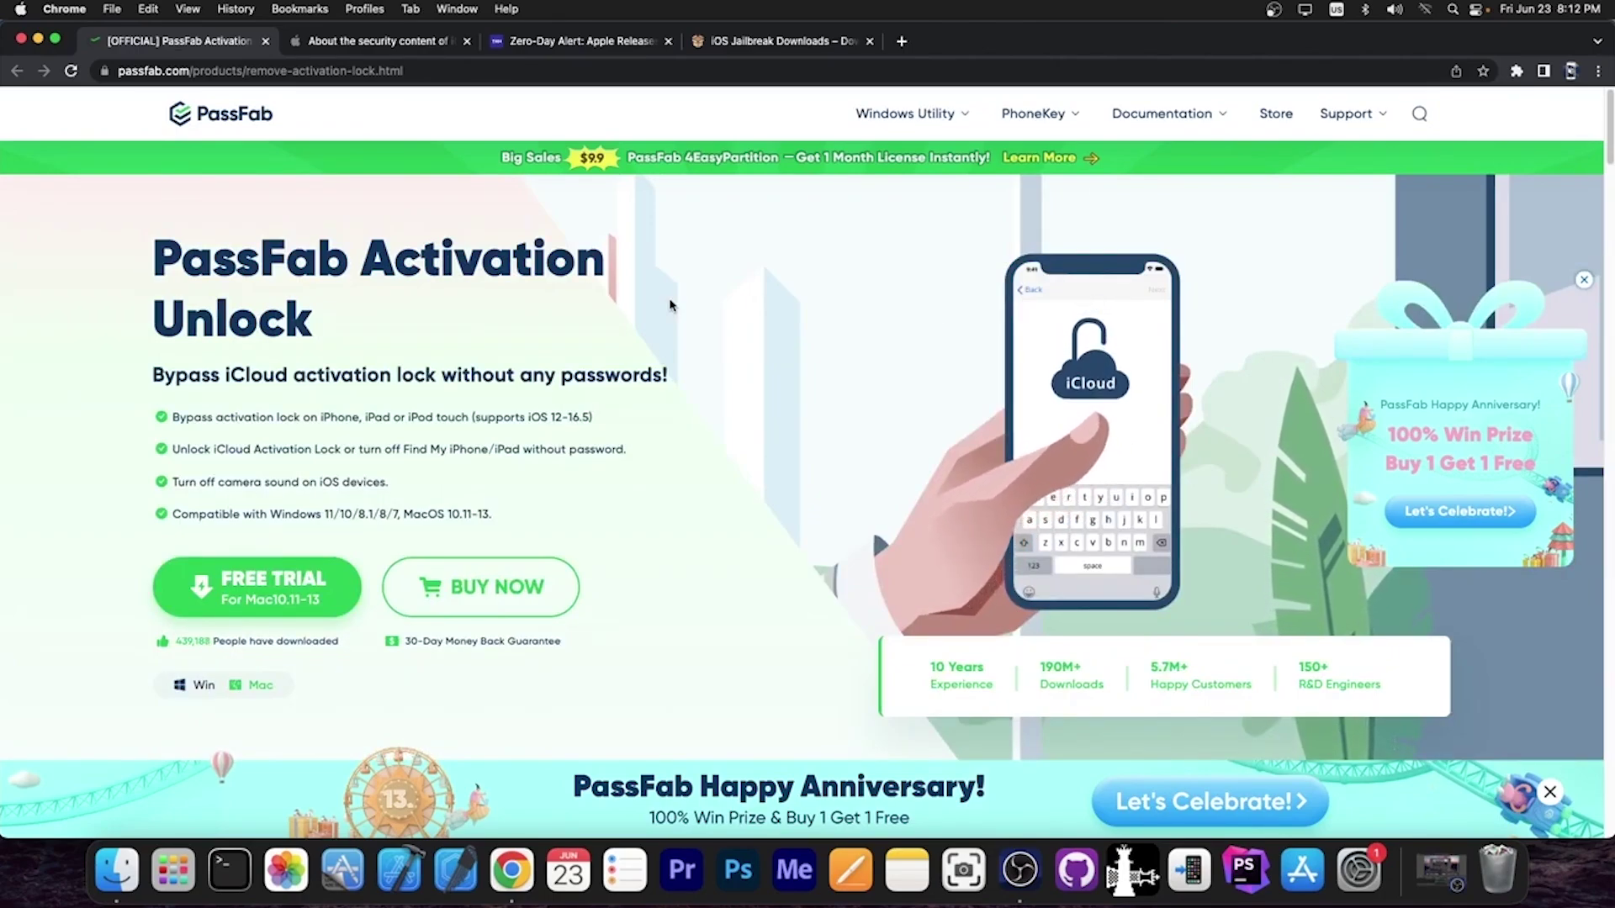
# Switch the free trial offer to the Windows version and look over the section below
pyautogui.click(192, 686)
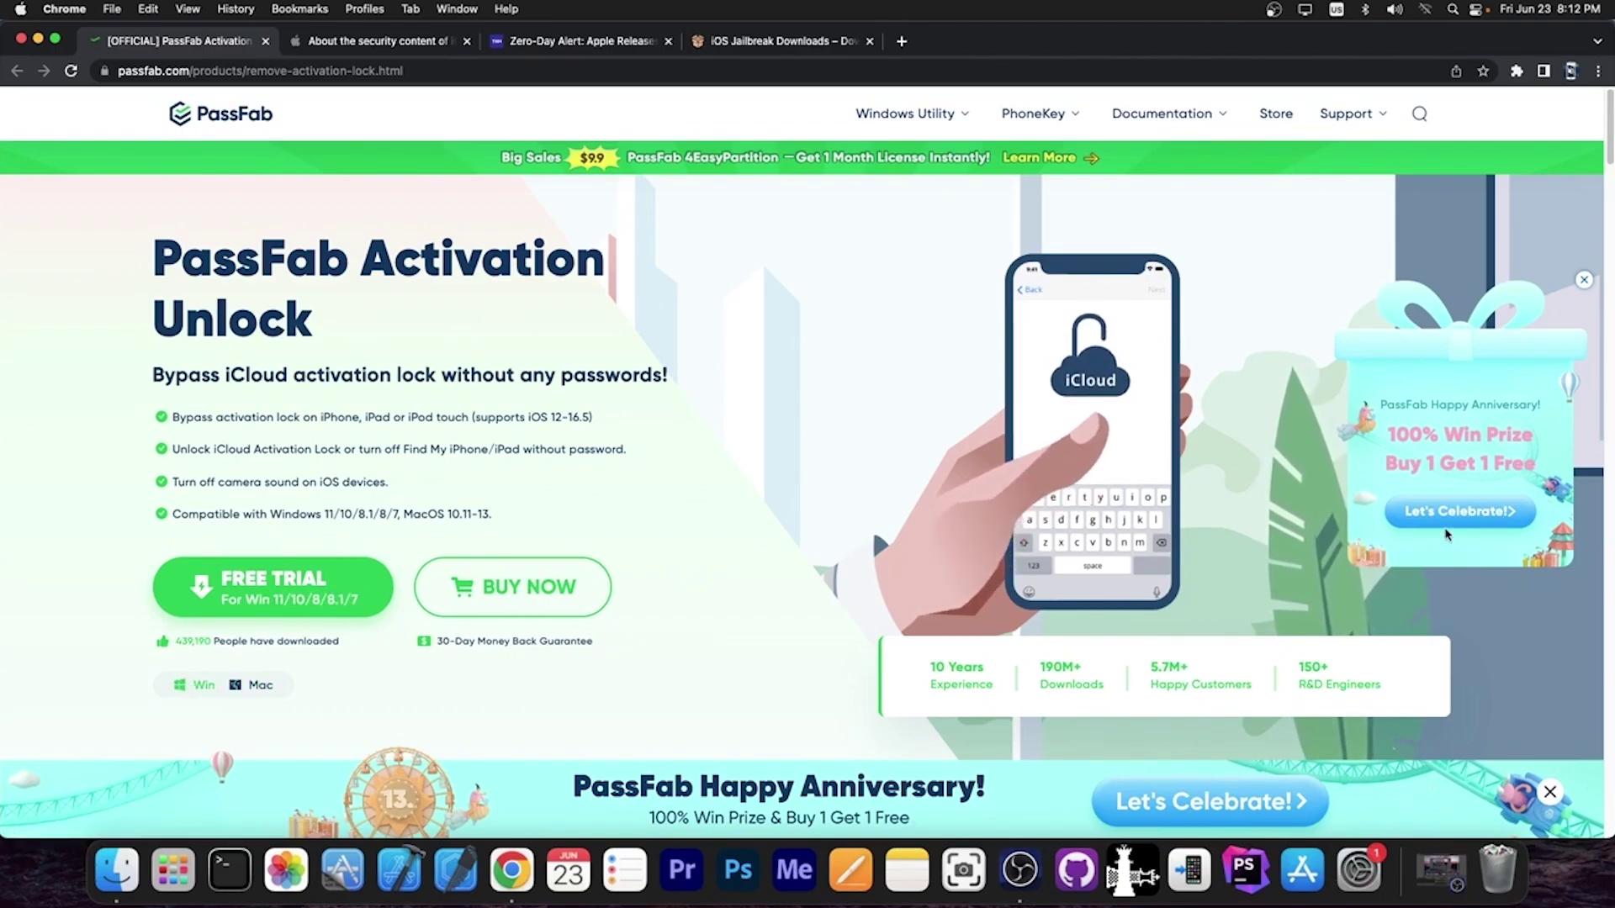
pyautogui.scroll(-10, 832, 490)
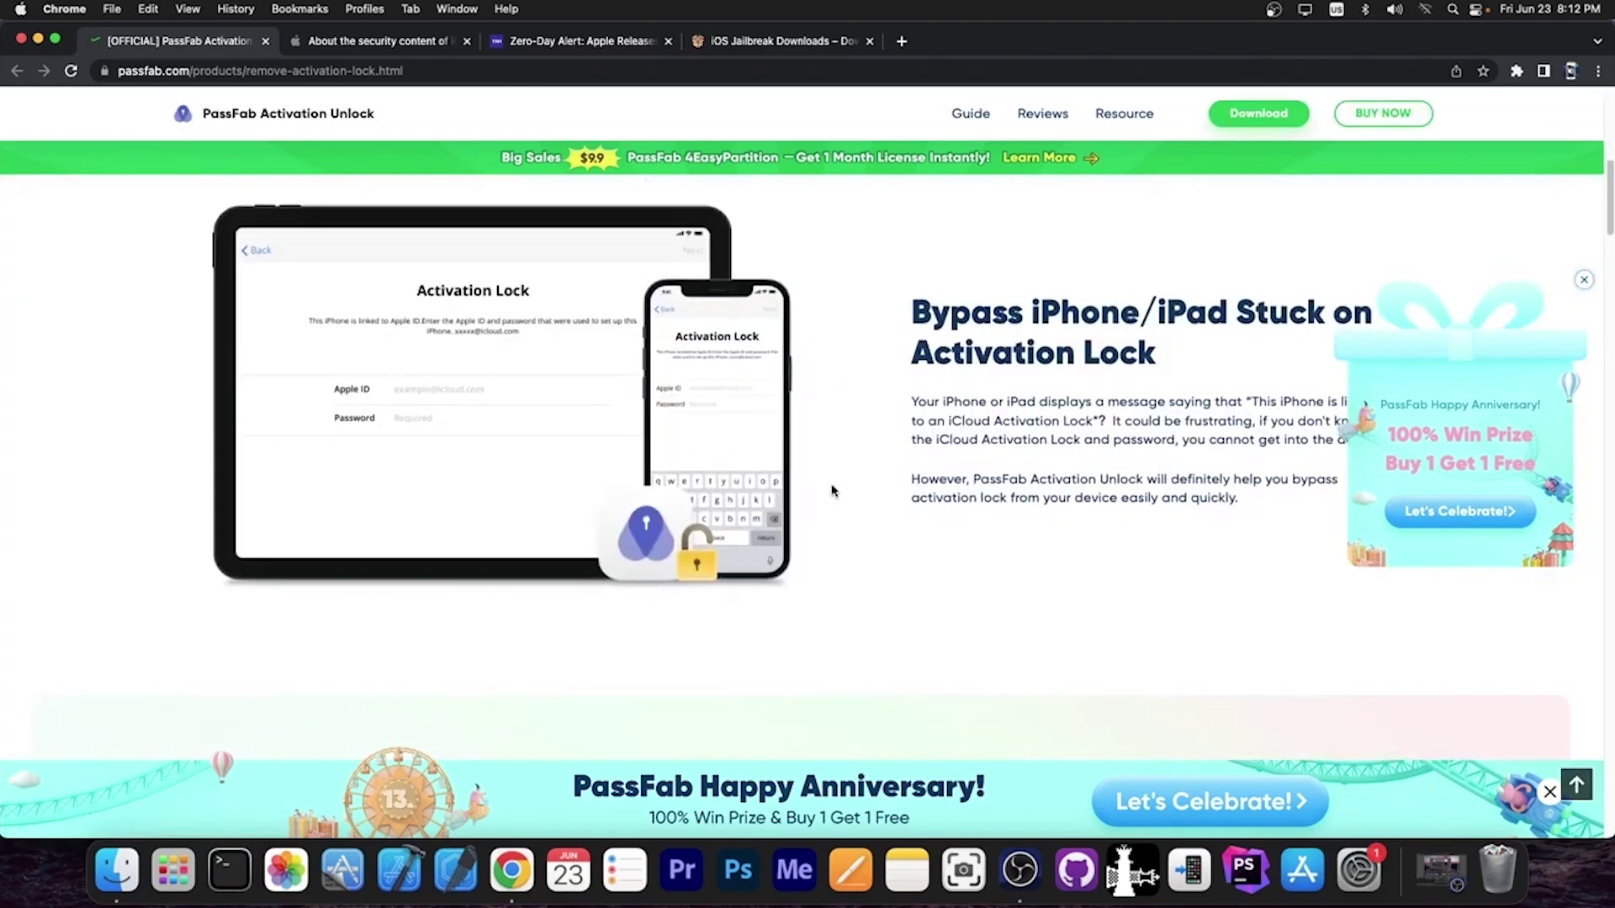
pyautogui.scroll(-10, 832, 491)
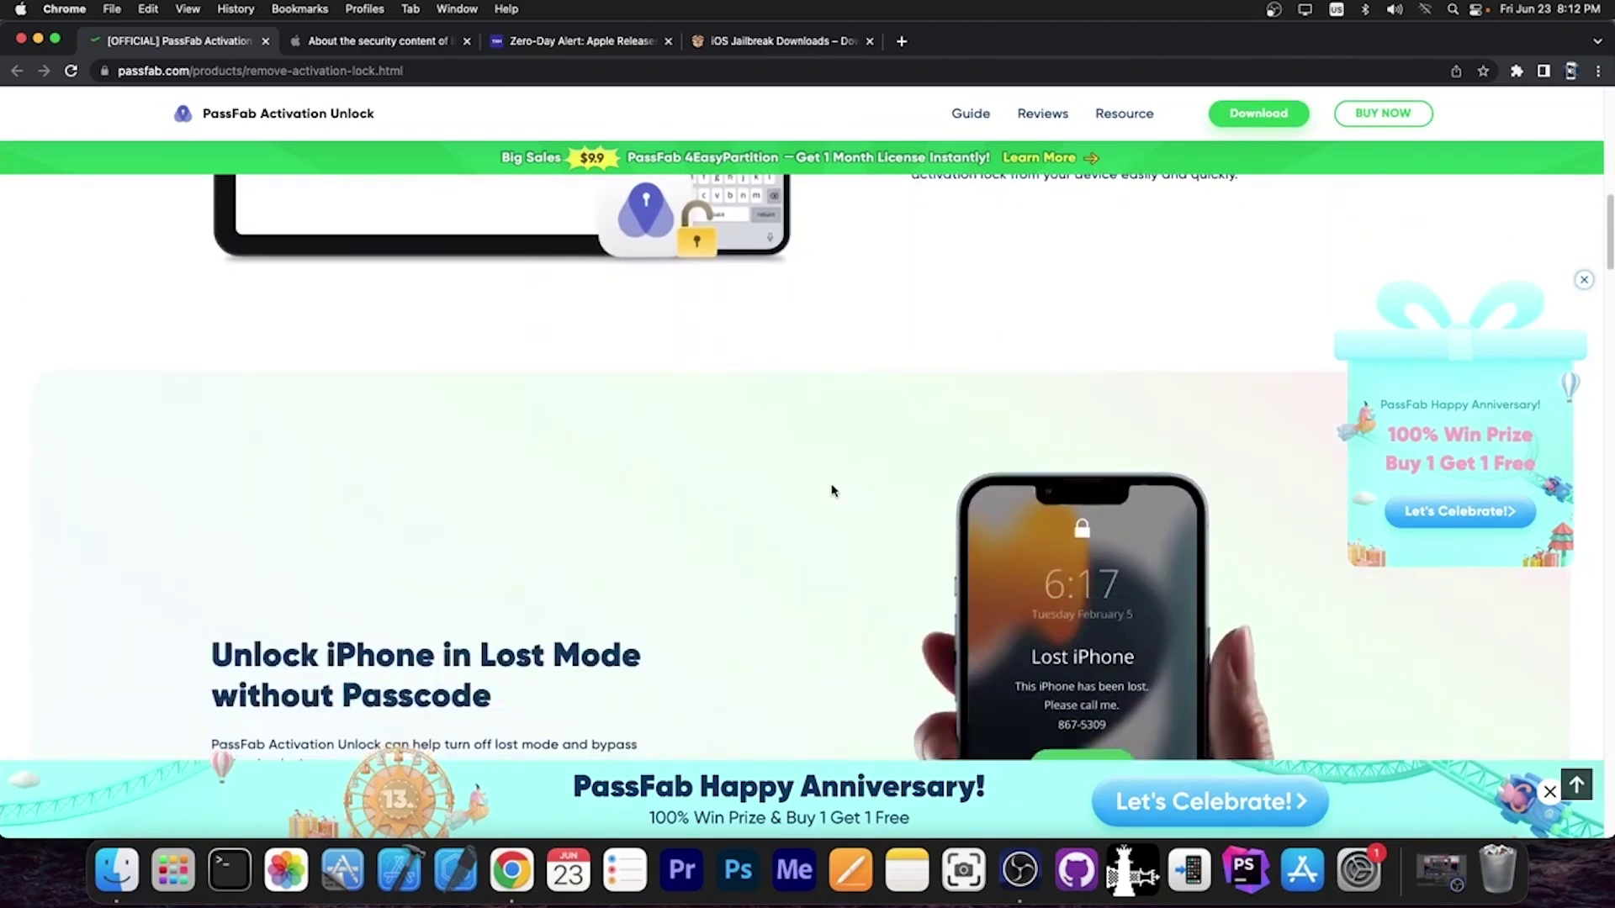
pyautogui.scroll(20, 833, 490)
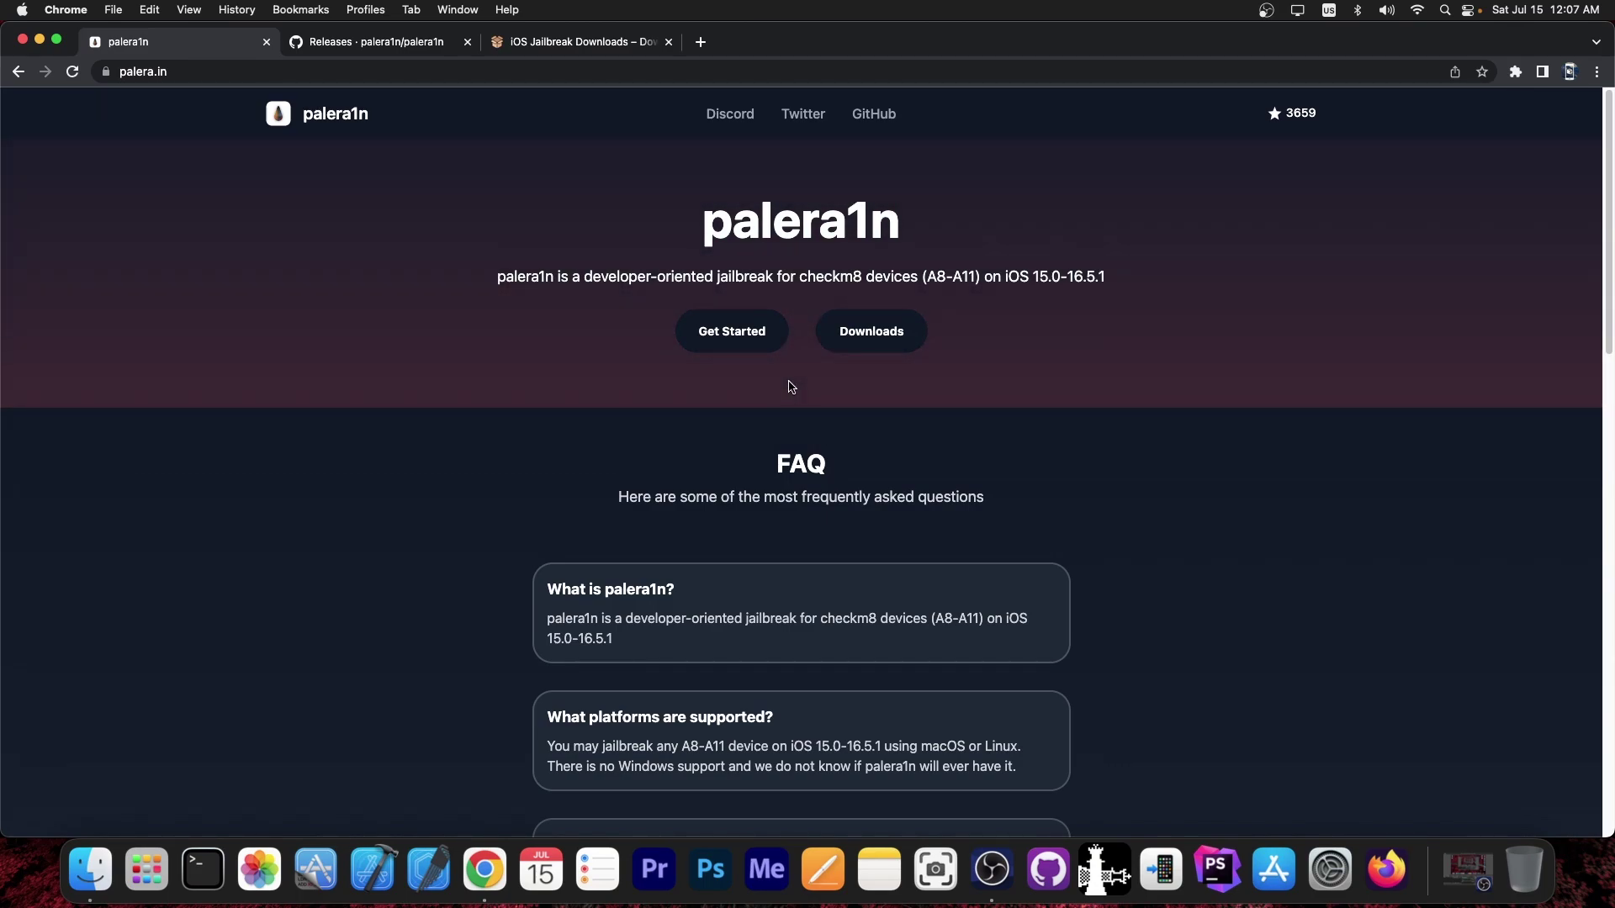
# Skim the palera1n.in overview and FAQ (A8–A11 devices, macOS/Linux only), then go to iOS Jailbreak Downloads
pyautogui.scroll(-3, 785, 389)
pyautogui.scroll(3, 789, 386)
pyautogui.scroll(-5, 637, 322)
pyautogui.scroll(5, 637, 321)
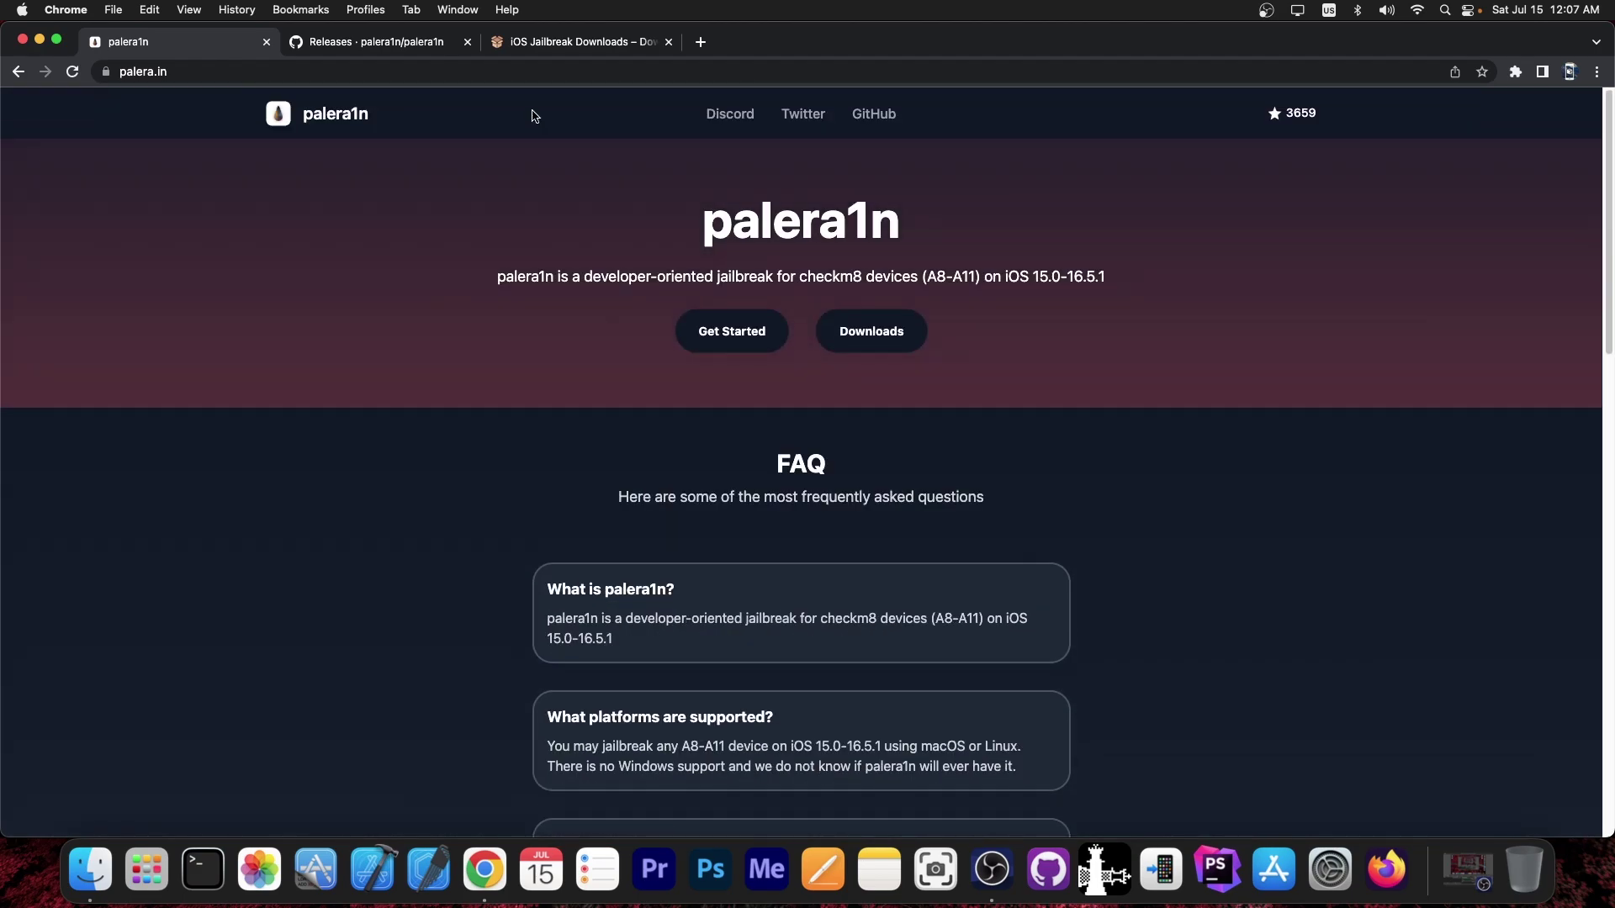
pyautogui.click(577, 44)
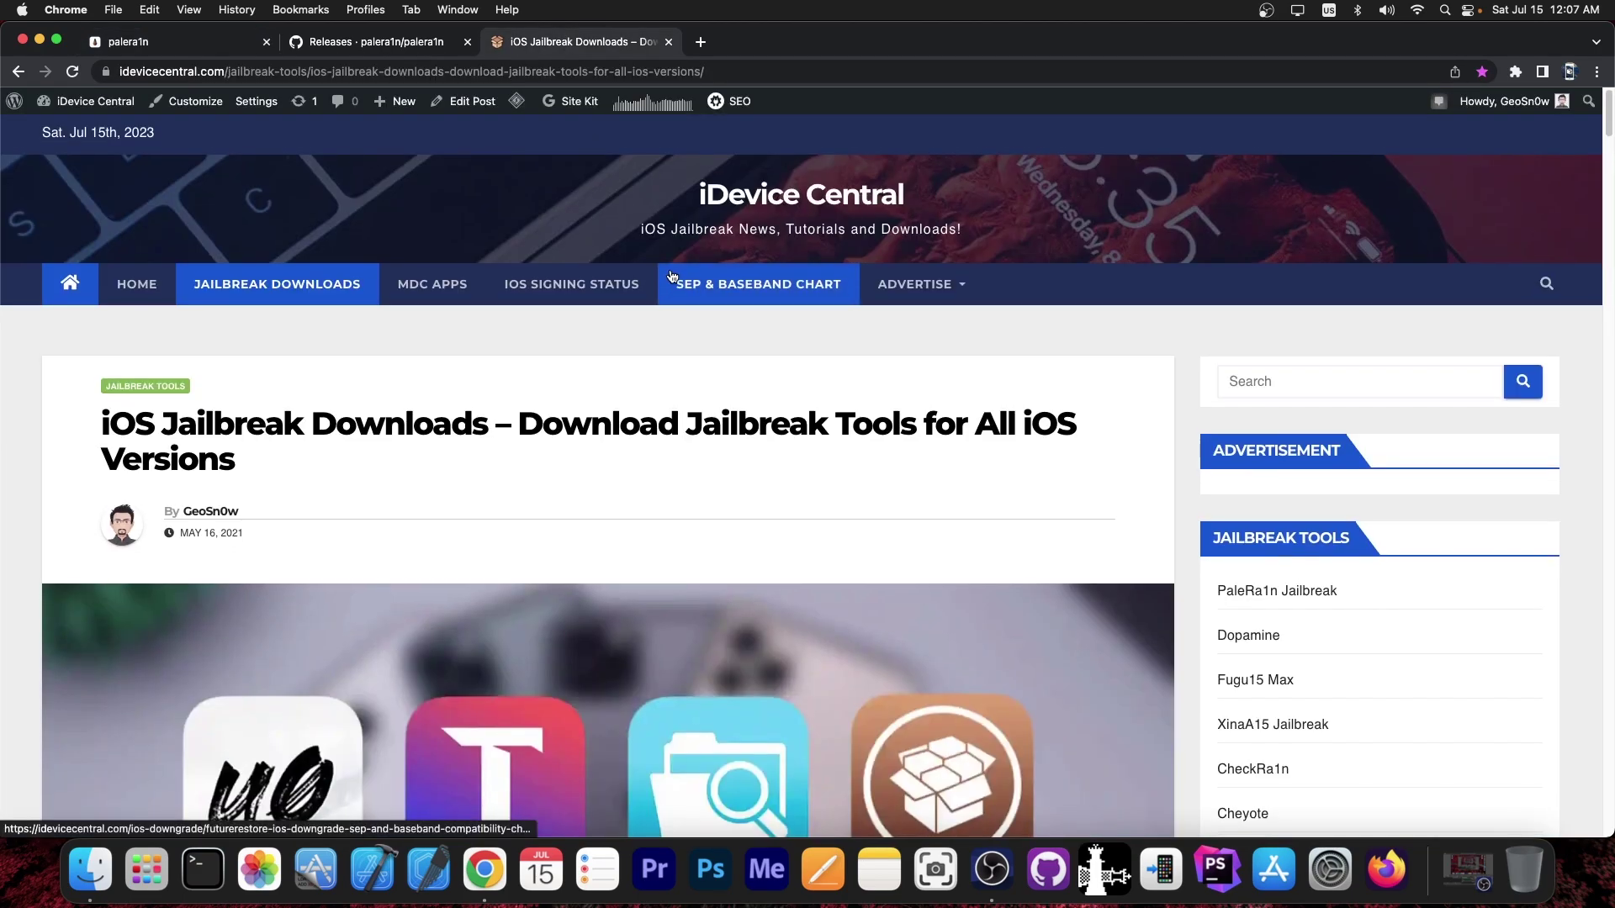
# Reload the iDevice Central jailbreak downloads article
pyautogui.scroll(-2, 669, 274)
pyautogui.scroll(2, 662, 273)
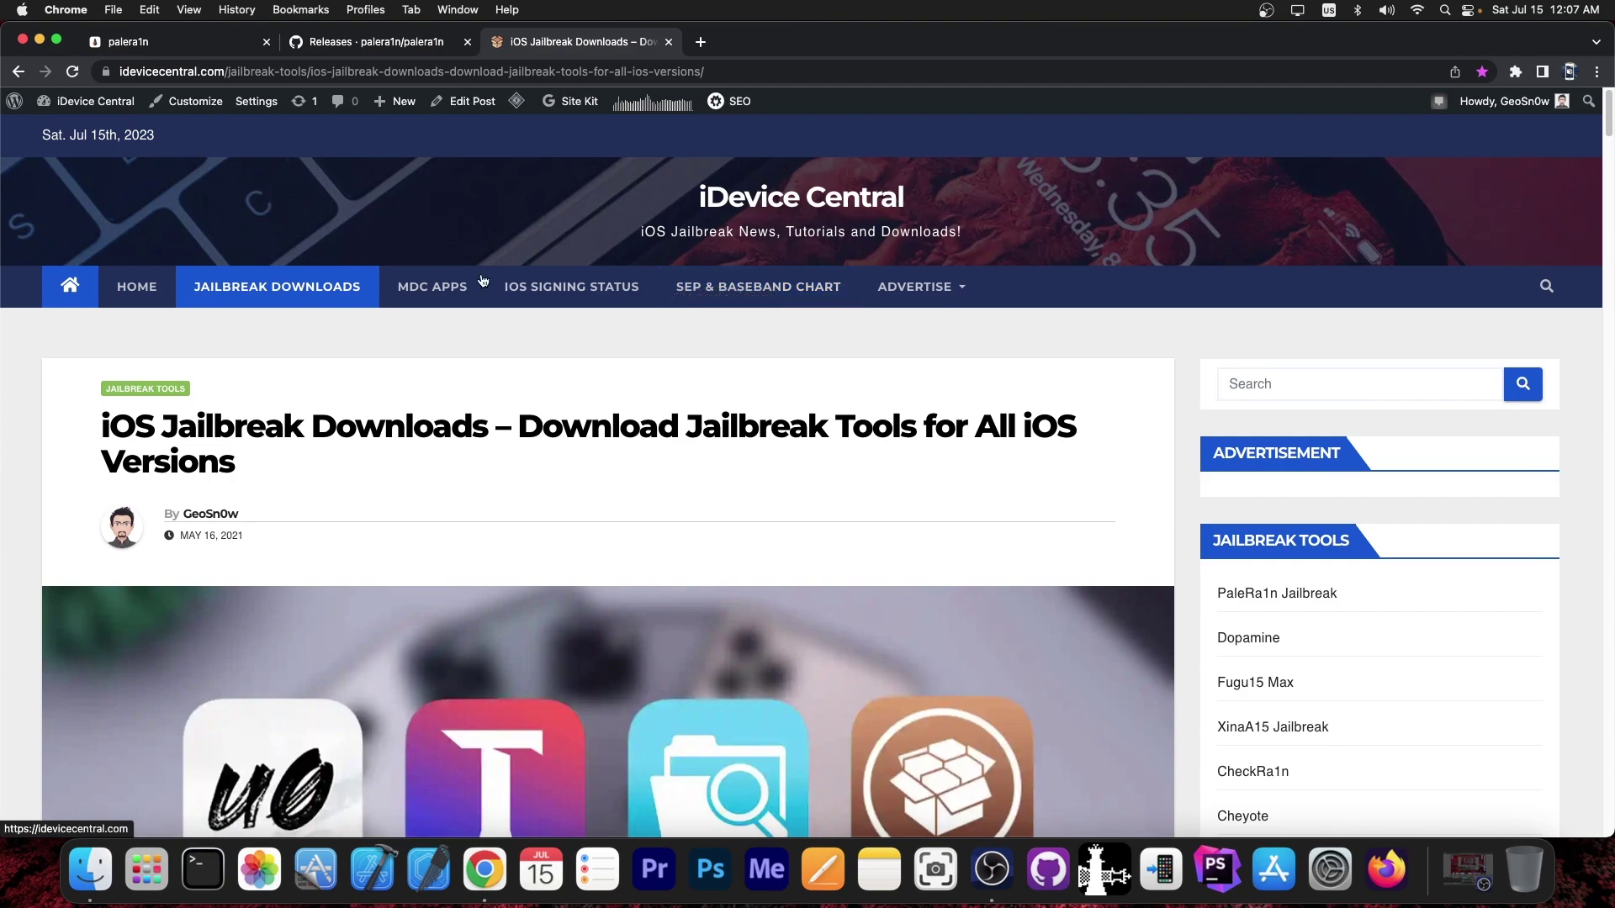
pyautogui.click(243, 292)
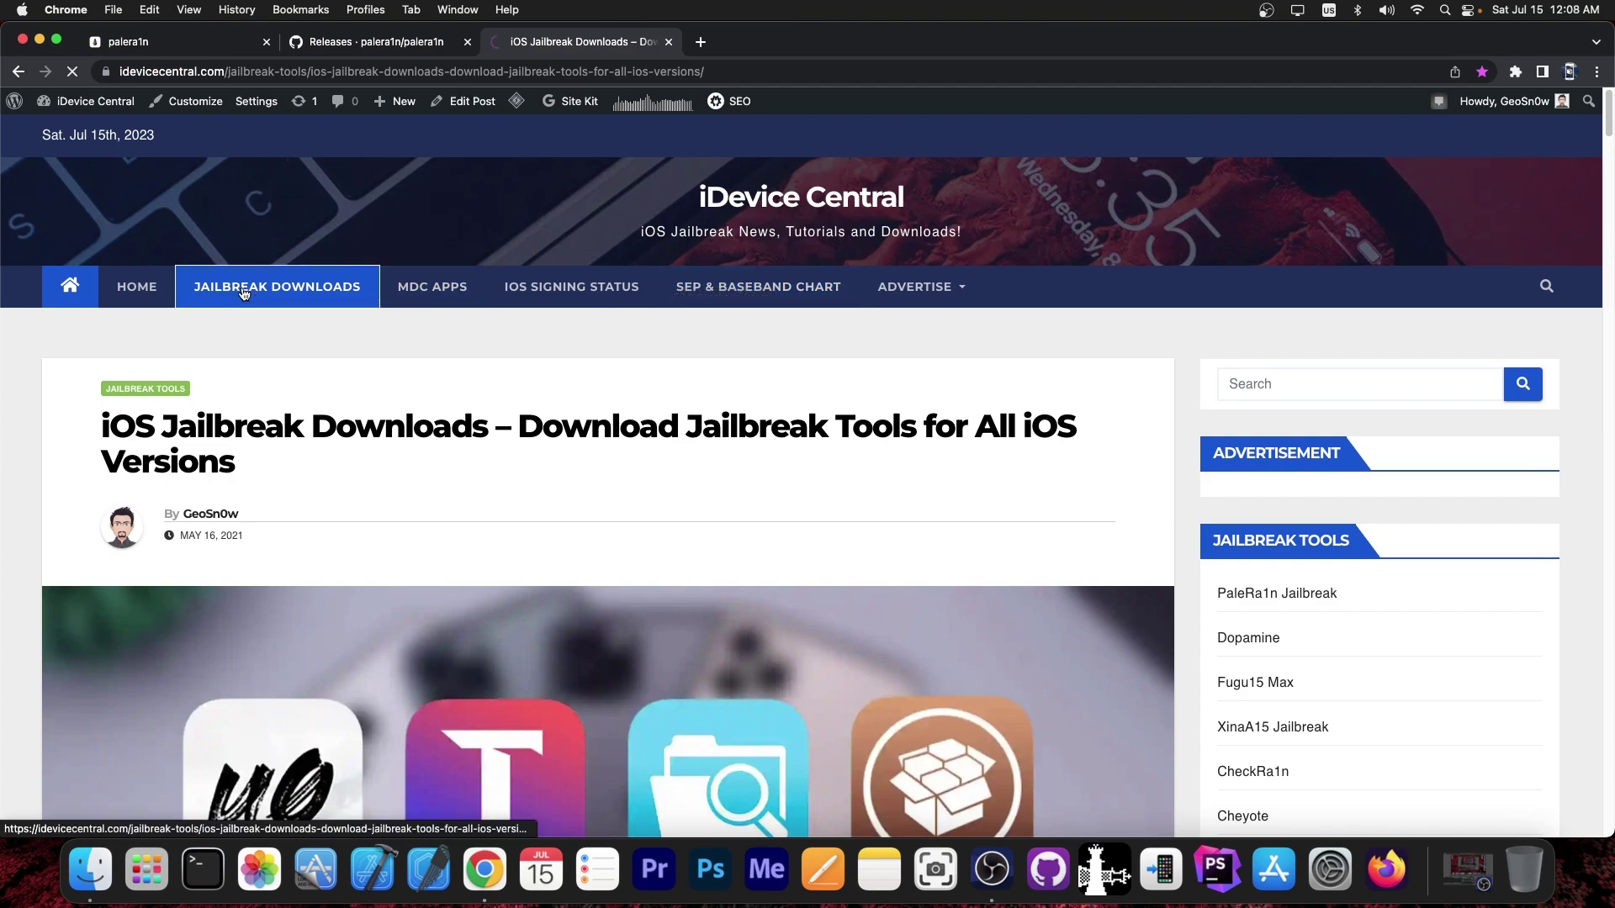
# Read through the article, highlight the new kernel vulnerability note, and close the article
pyautogui.scroll(-15, 866, 336)
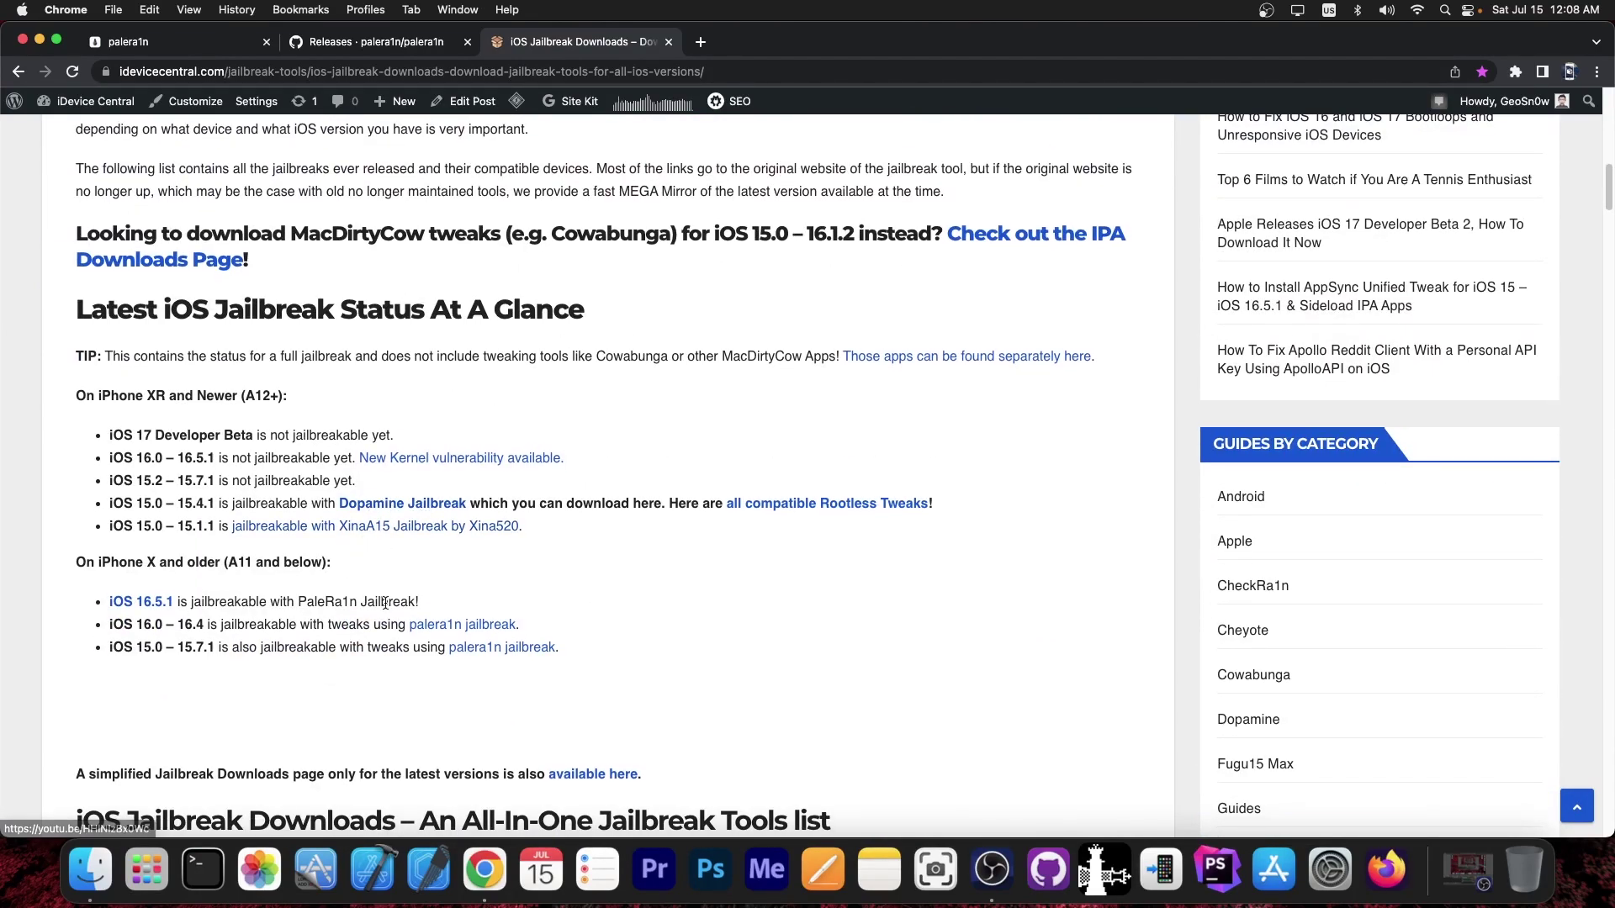
pyautogui.scroll(-5, 663, 547)
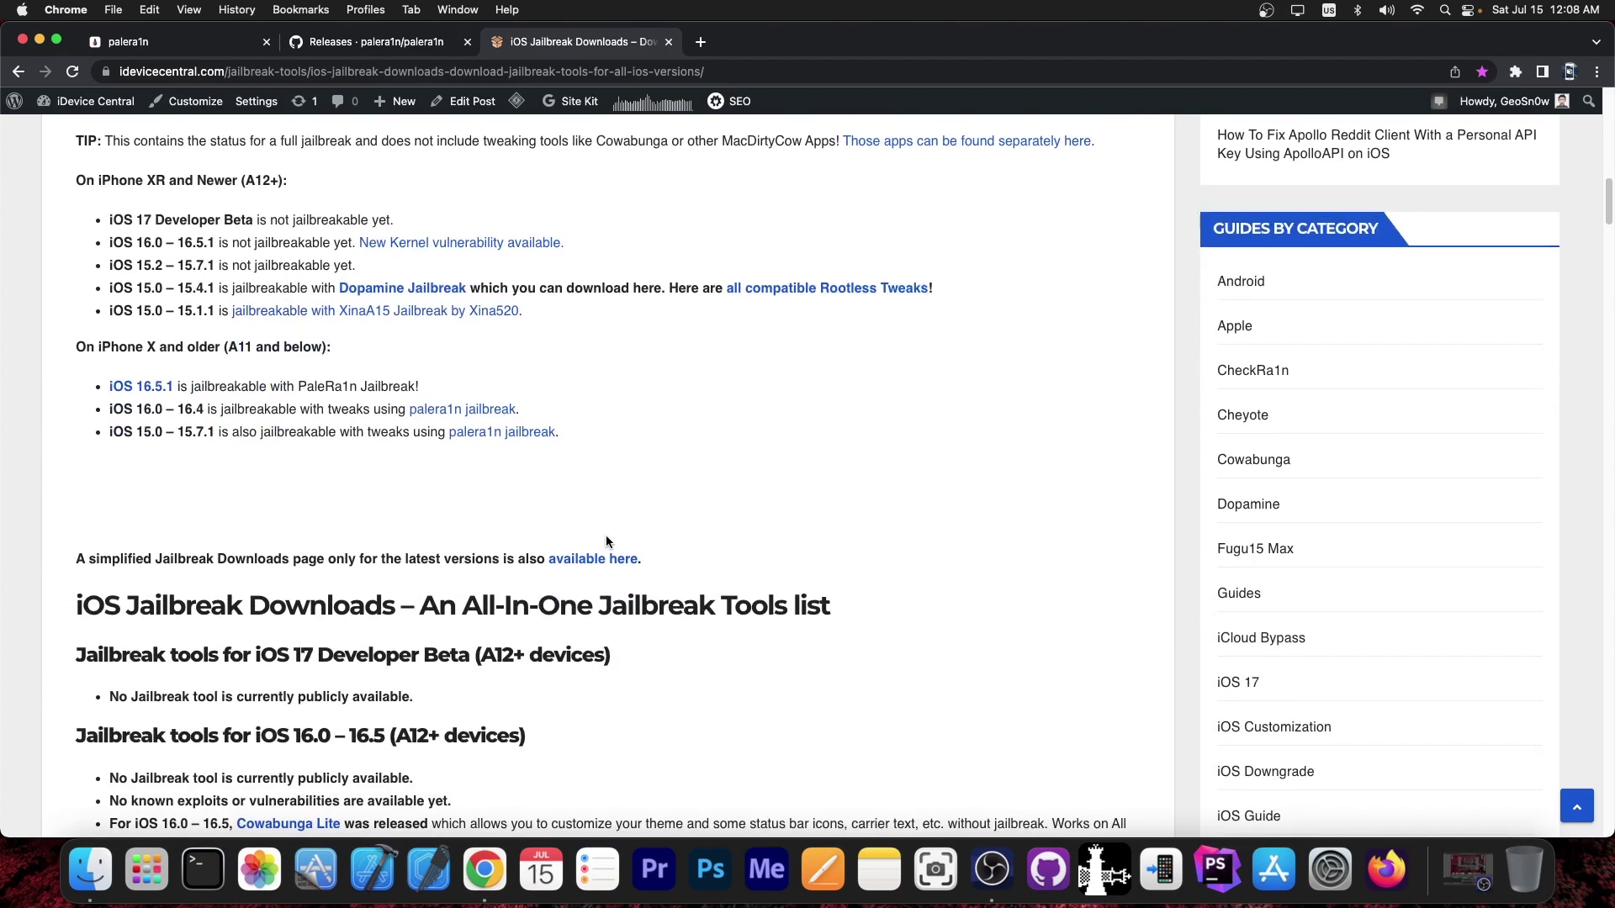
pyautogui.scroll(2, 605, 535)
pyautogui.moveTo(661, 344); pyautogui.dragTo(360, 337)
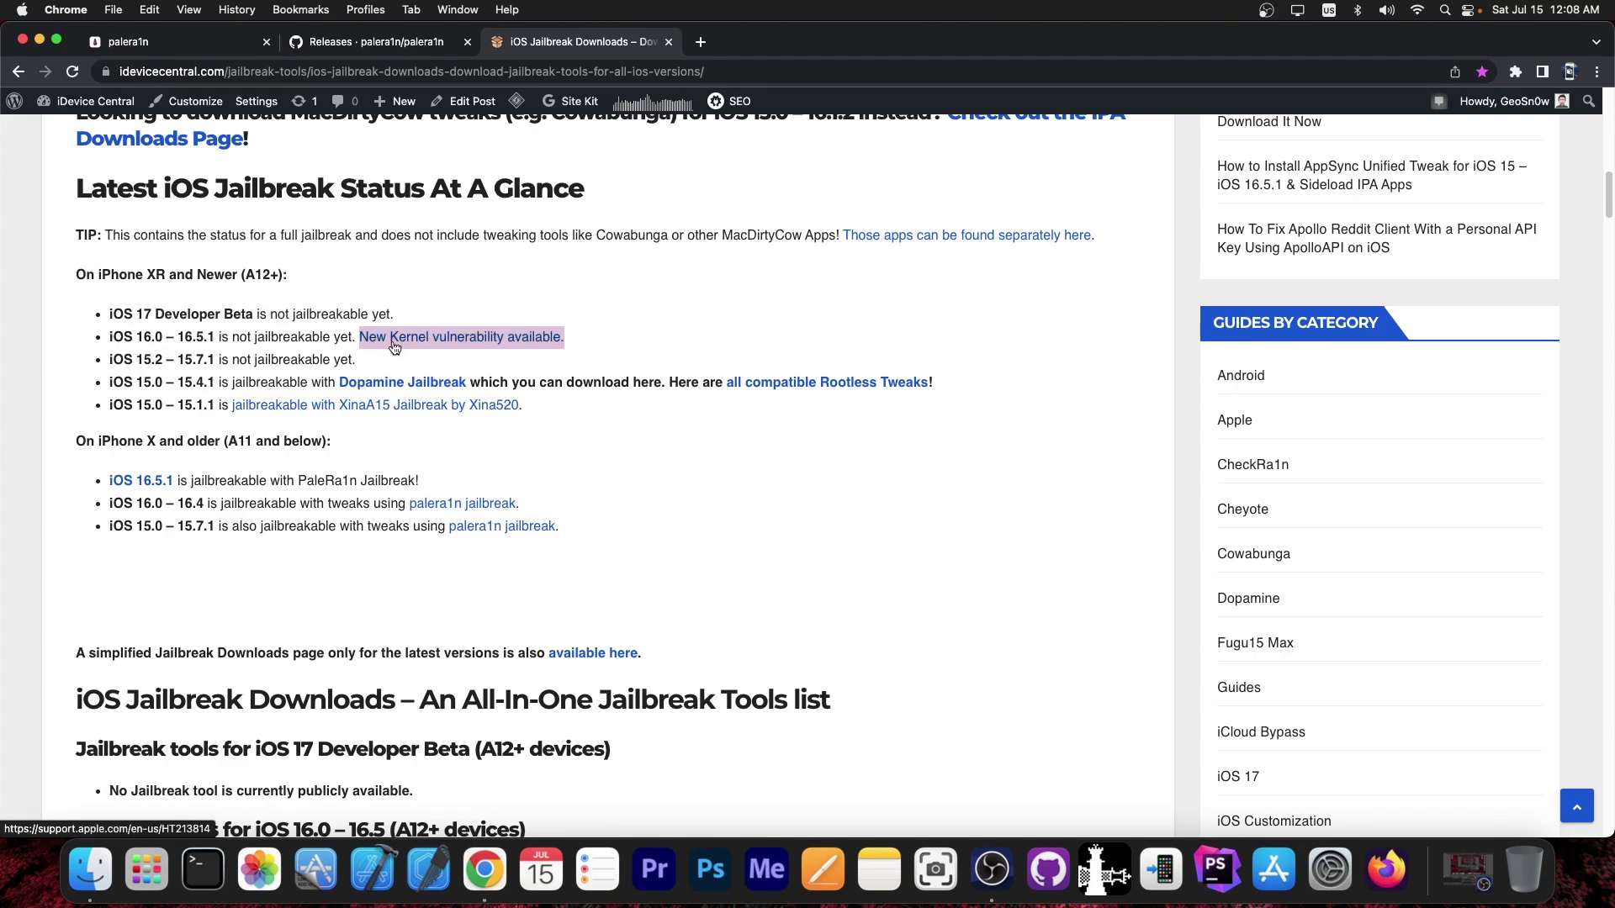
pyautogui.scroll(-10, 607, 283)
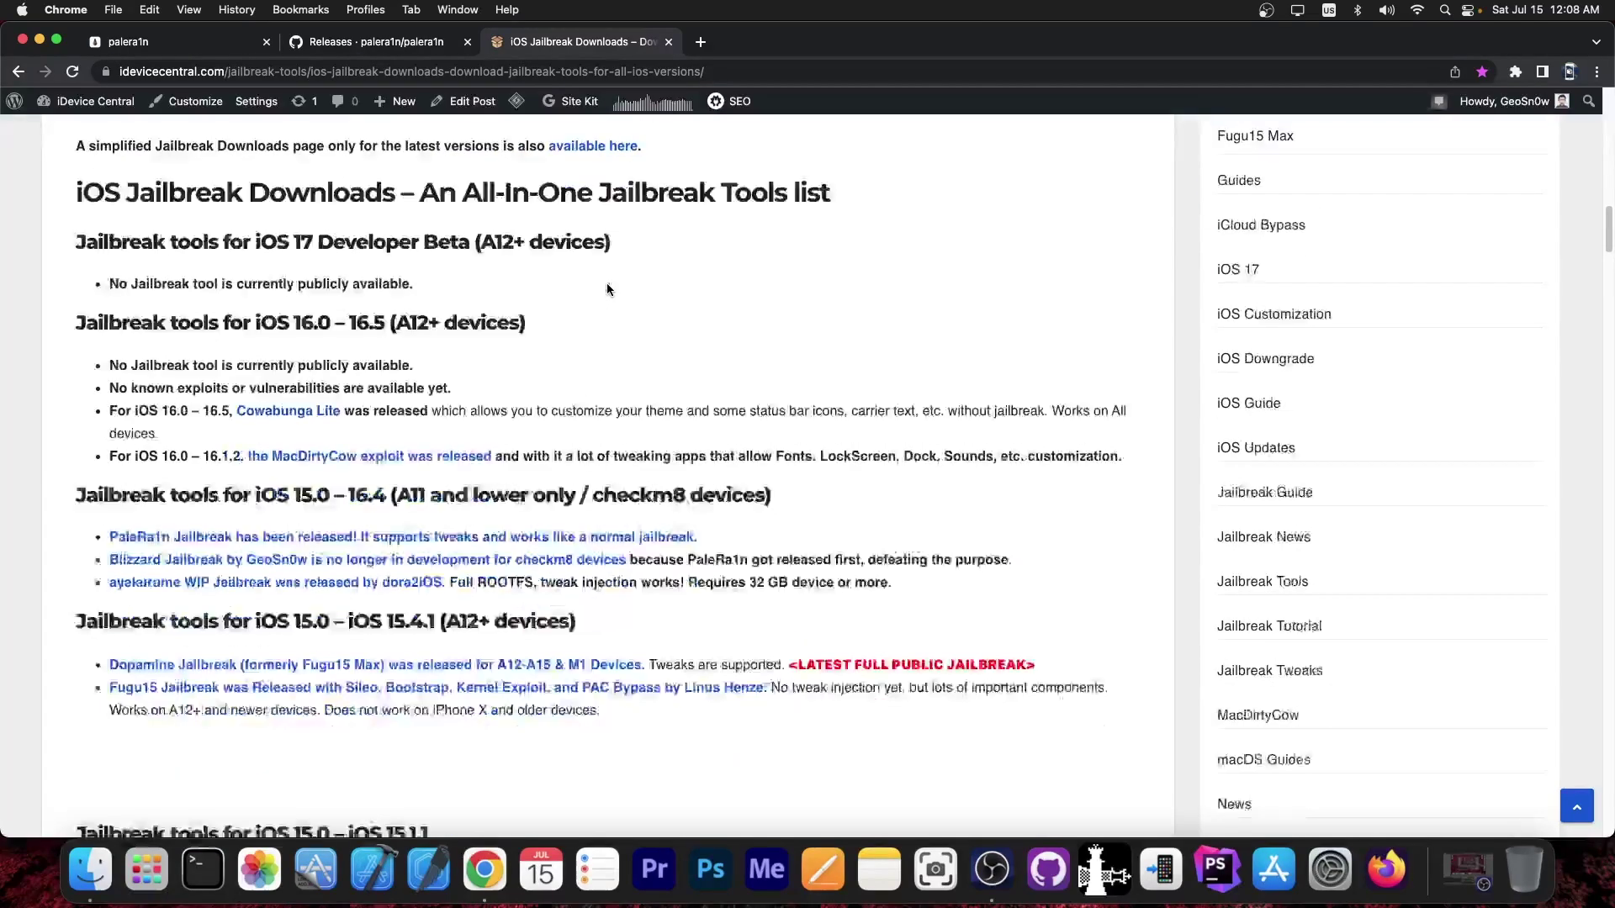
pyautogui.press('super+w')
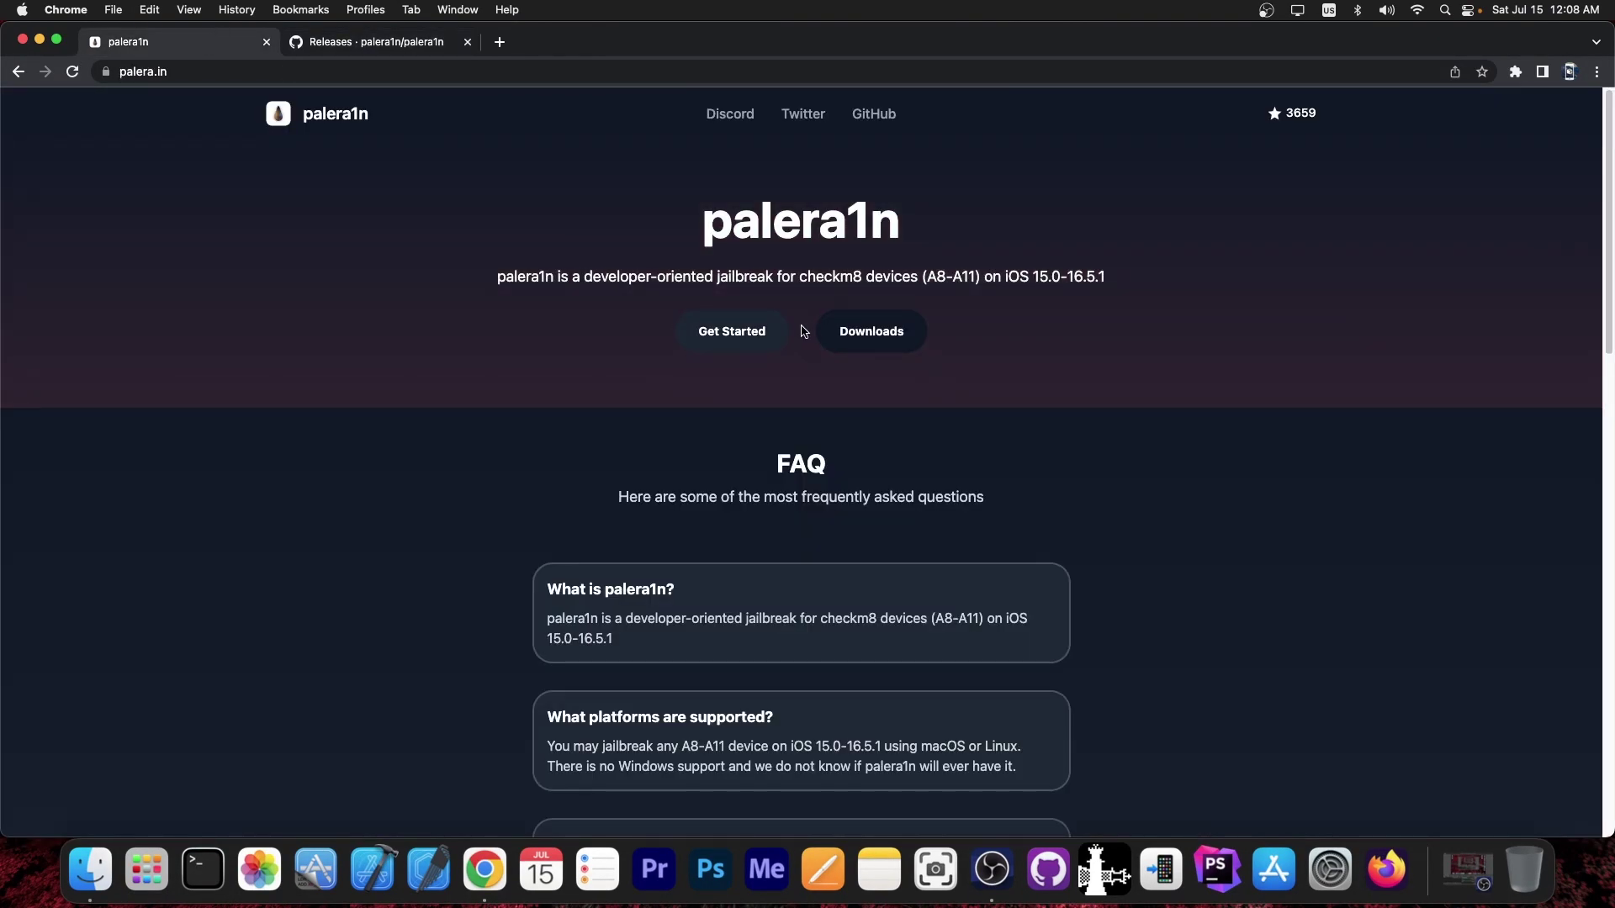
# Open the palera1n v2.0.0 beta 7 release, expand Assets, and download palera1n-macos-x86_64
pyautogui.click(877, 338)
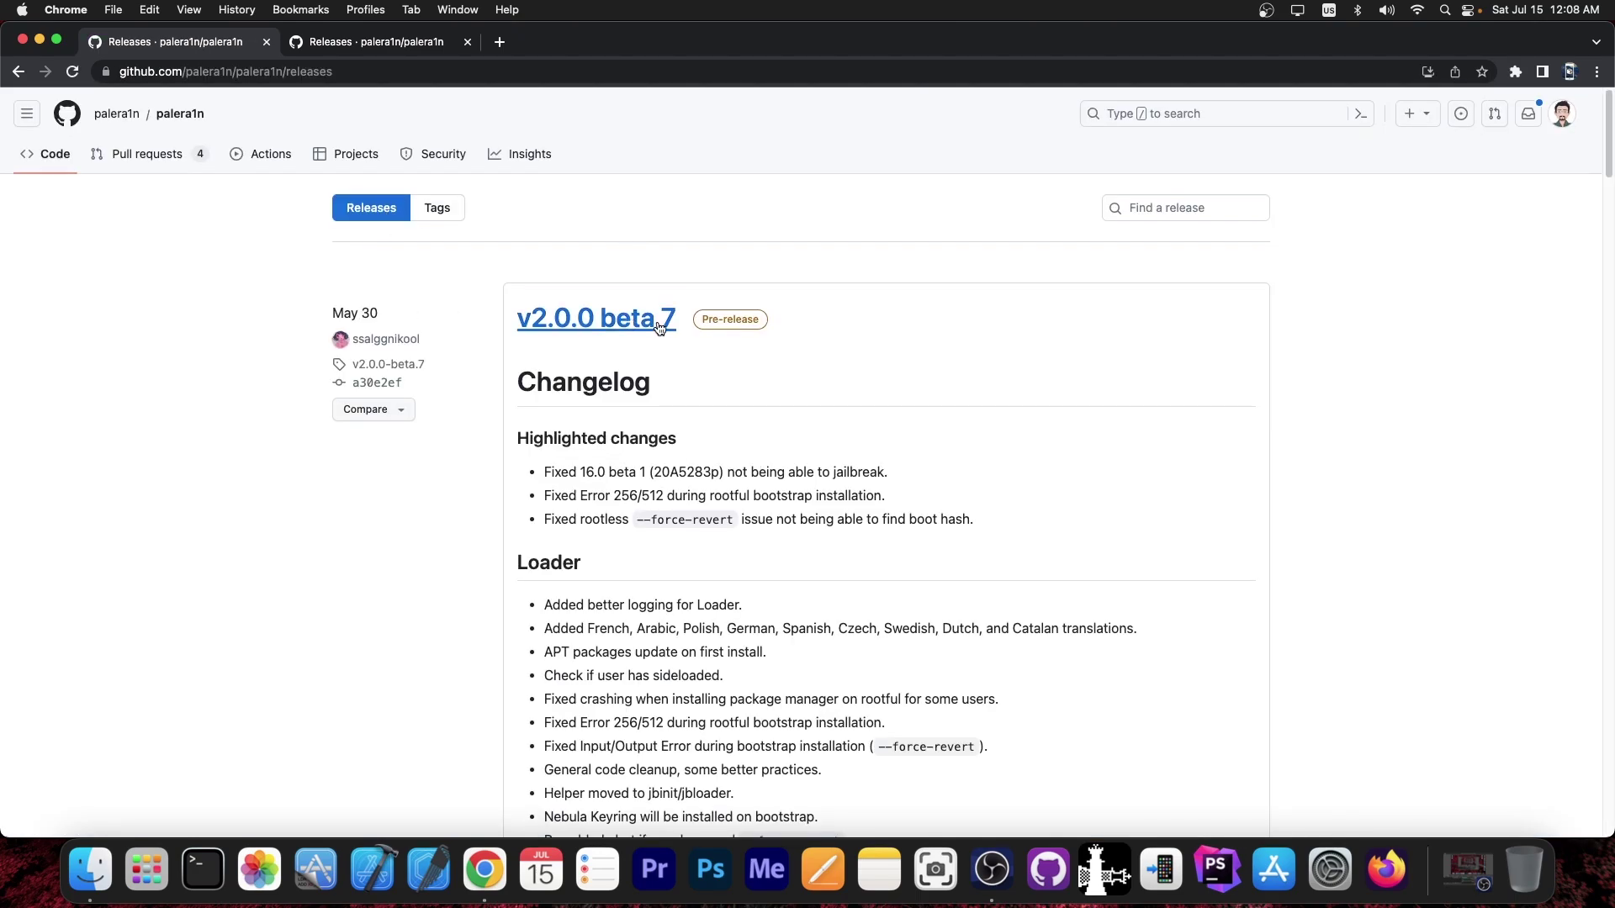
pyautogui.scroll(-2, 555, 336)
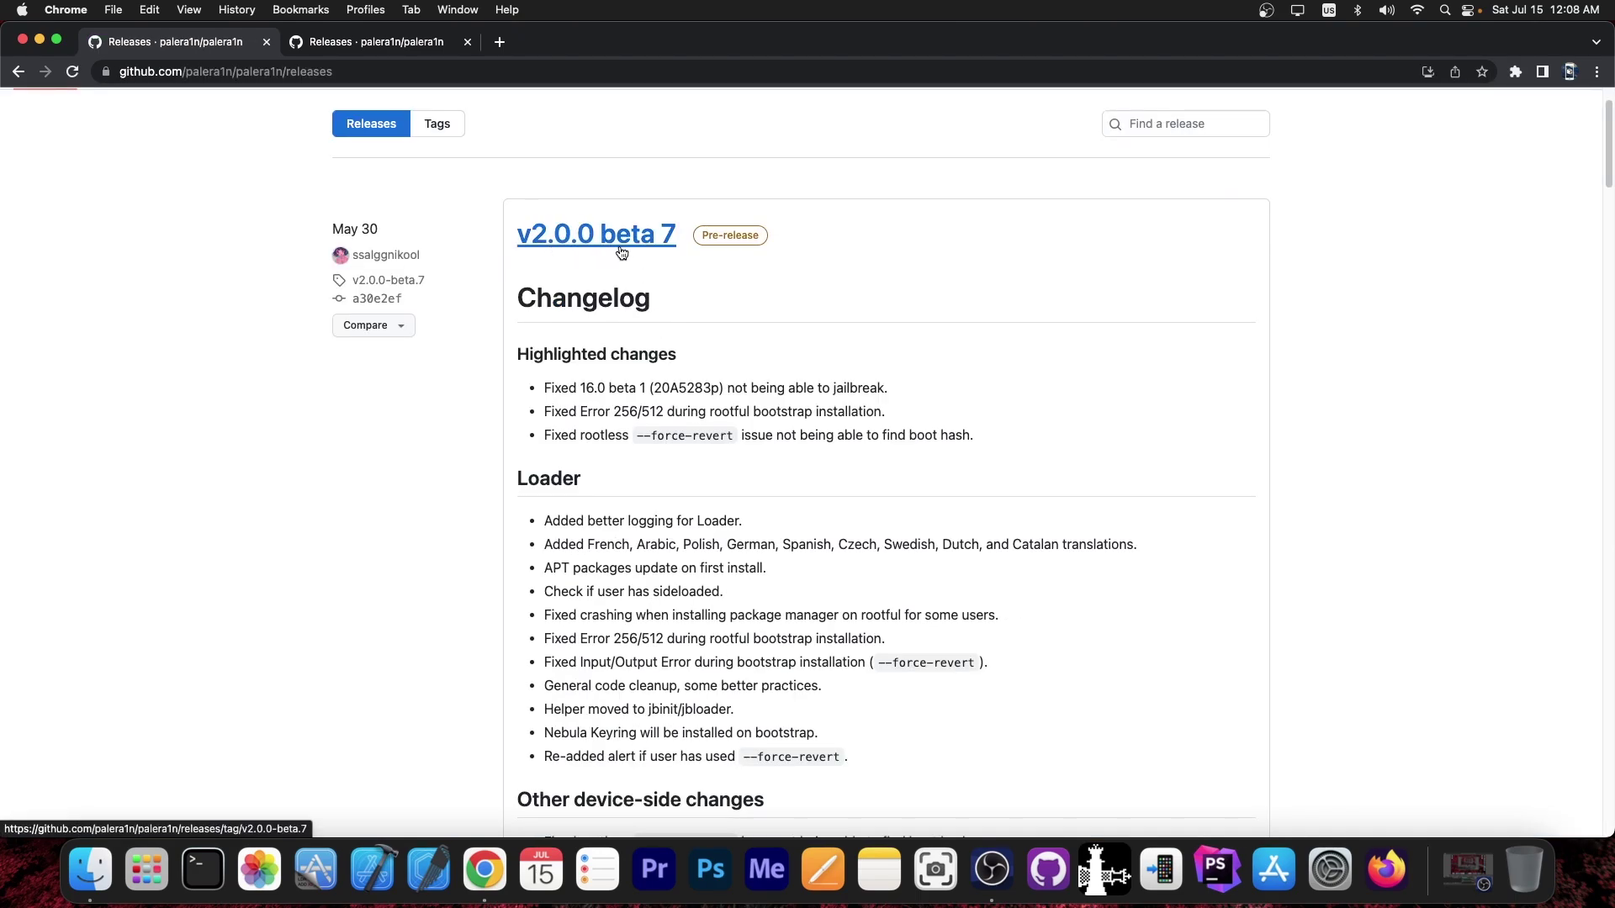
pyautogui.scroll(-6, 703, 267)
pyautogui.scroll(-8, 701, 305)
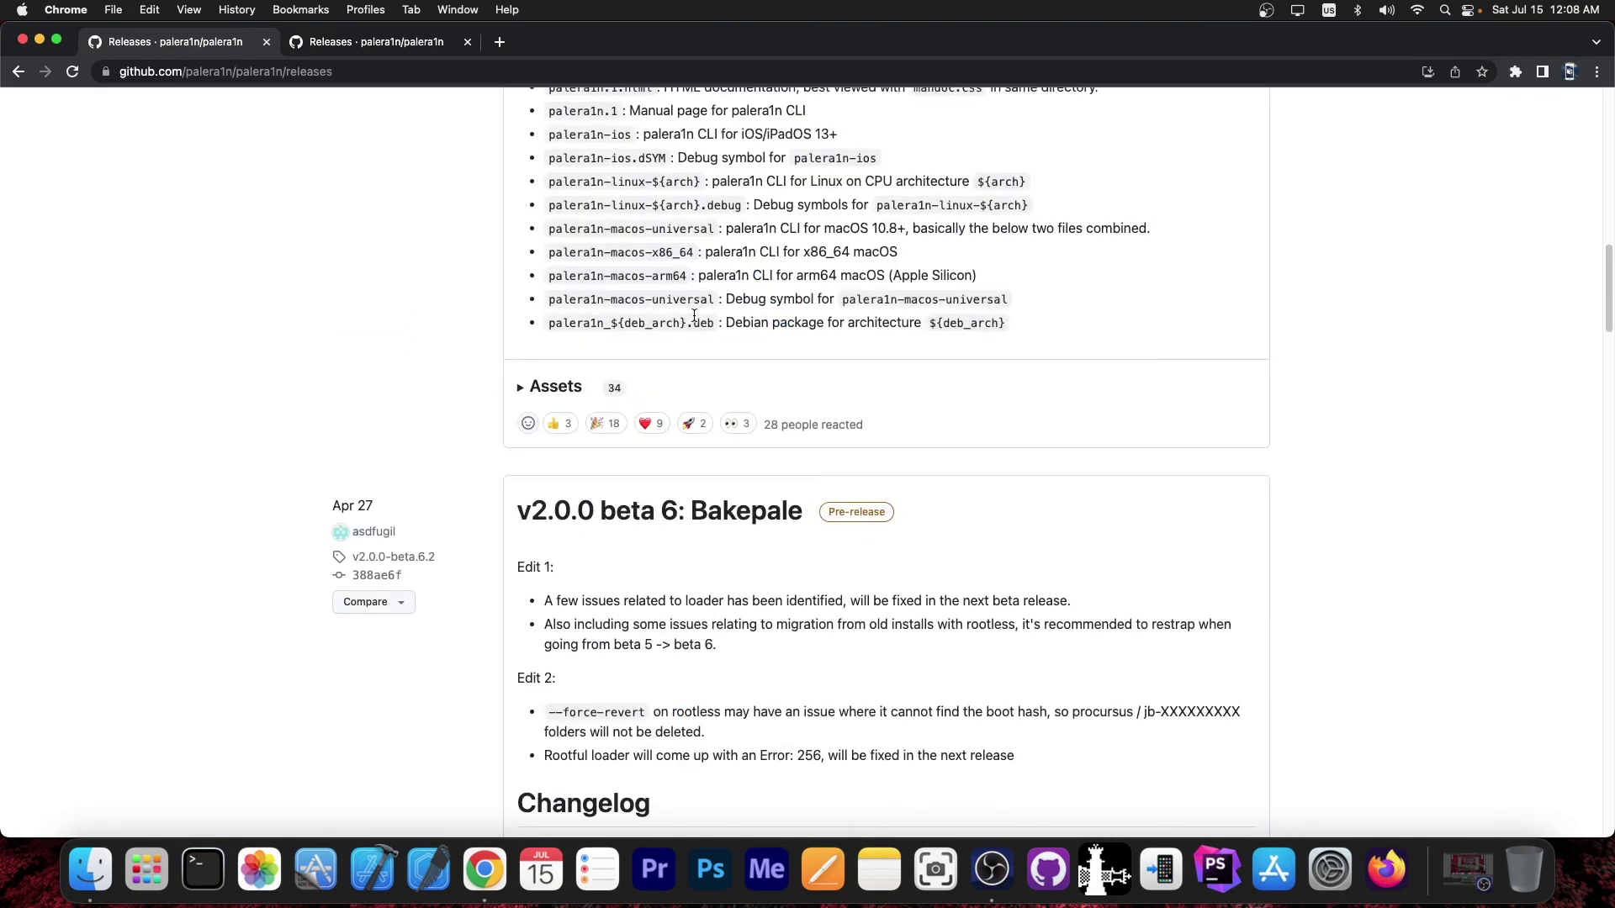
pyautogui.click(524, 253)
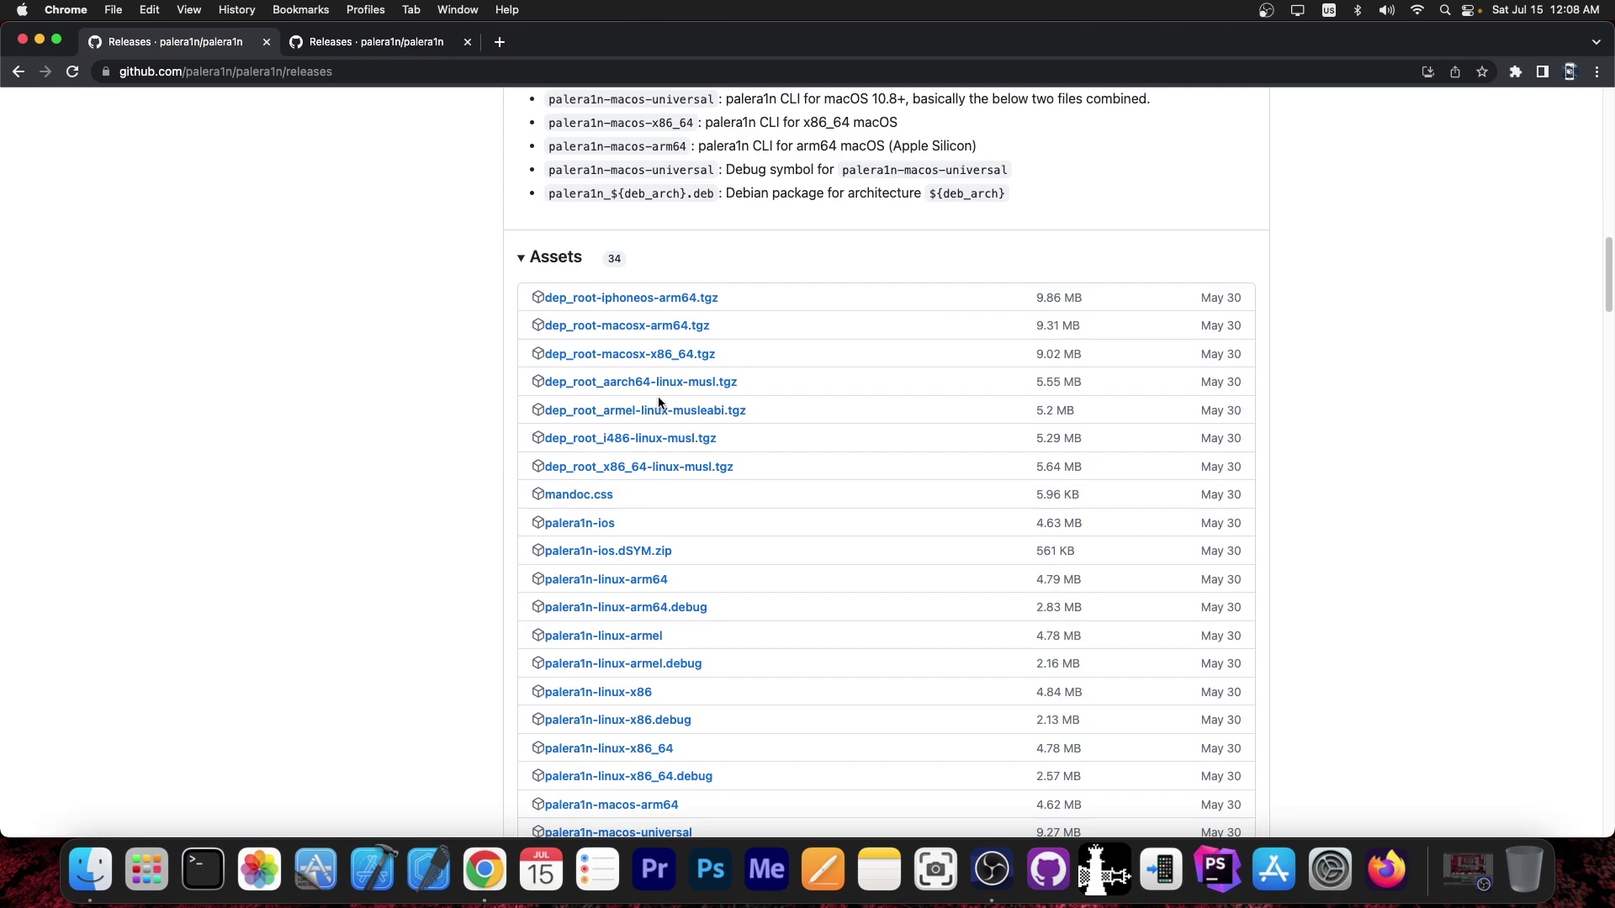
pyautogui.scroll(-3, 659, 402)
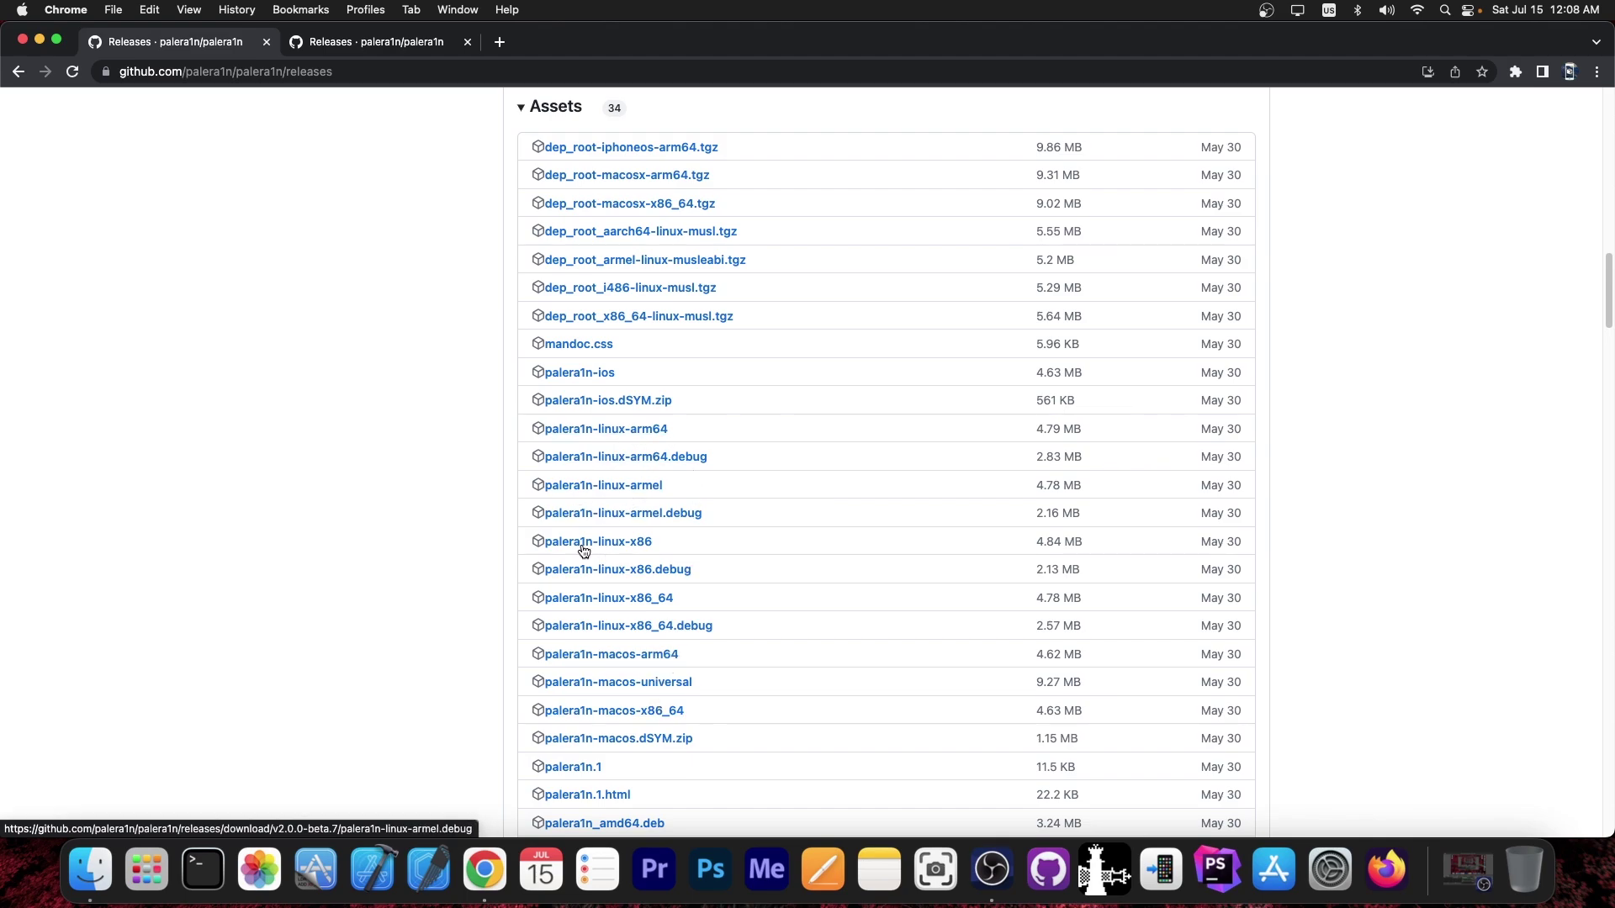
pyautogui.scroll(-5, 750, 580)
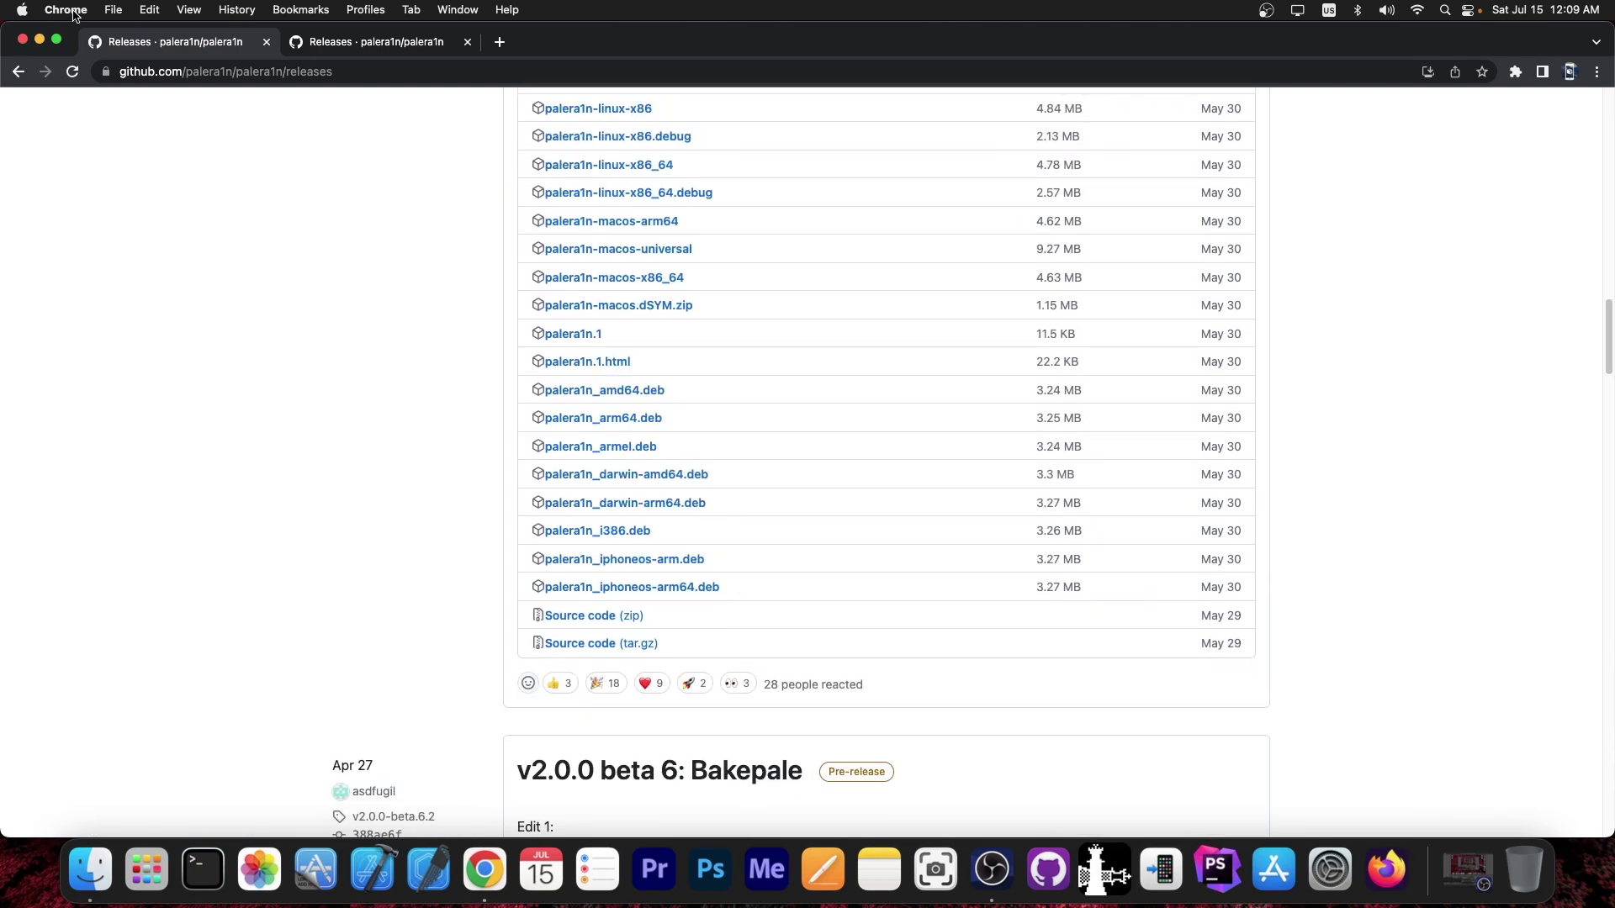
# Hide Chrome, open the palera1n-macos-x86_64 file from the Desktop in TextEdit, then close it
pyautogui.click(39, 40)
pyautogui.click(1461, 160)
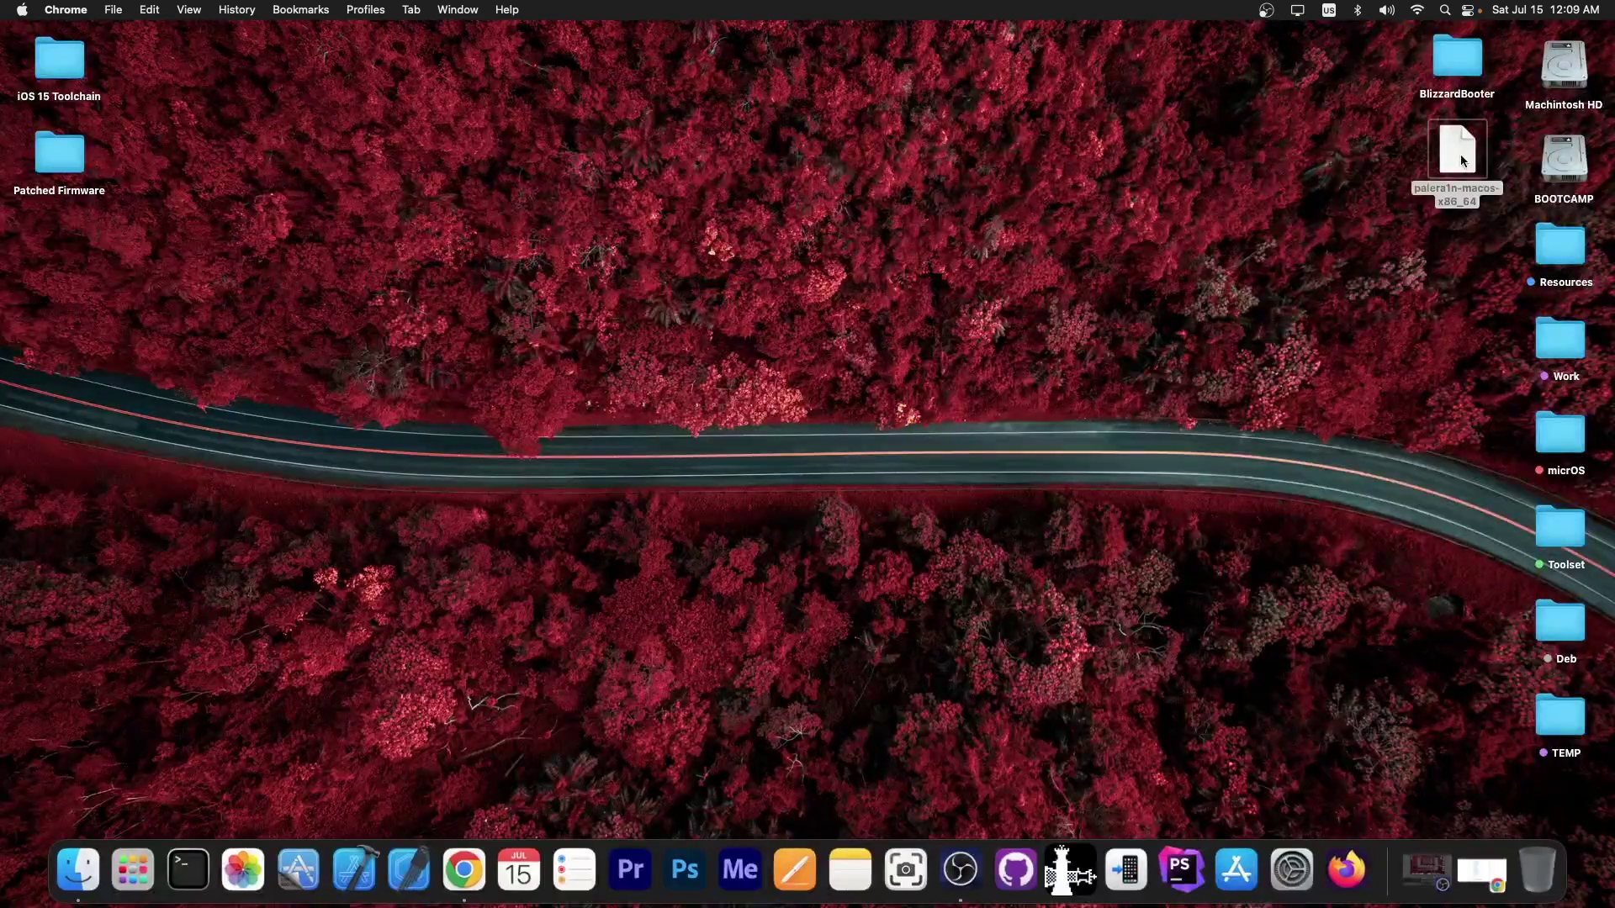
pyautogui.doubleClick(1463, 148)
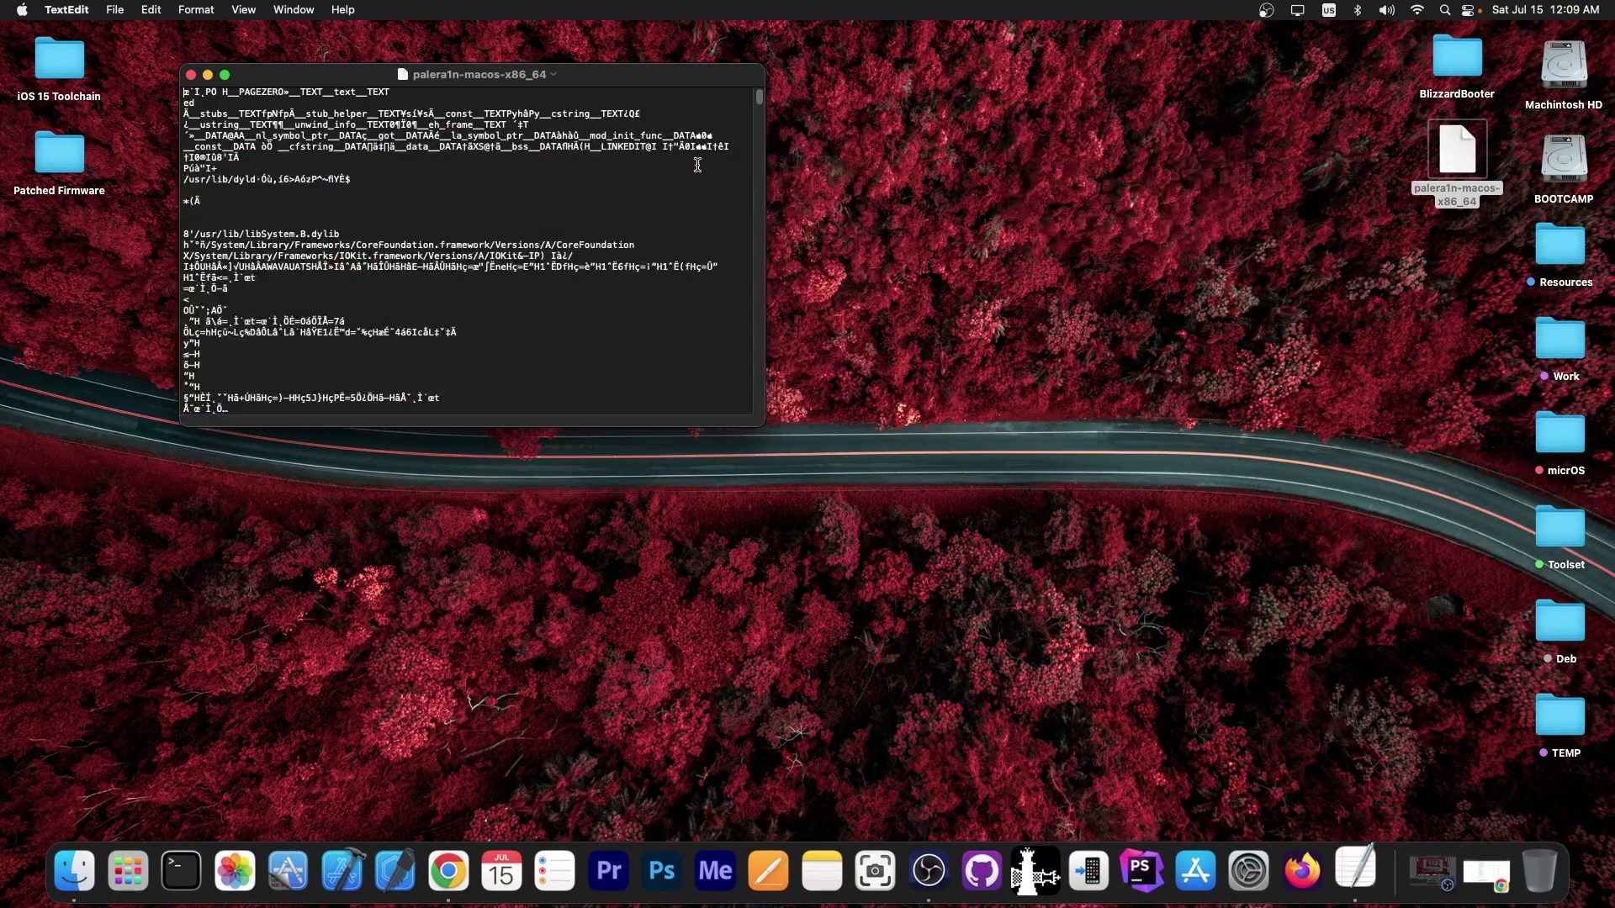
pyautogui.click(191, 75)
# Enlarge the Terminal text twice and type chmod +x with the palera1n-macos-x86_64 Desktop path
pyautogui.click(181, 871)
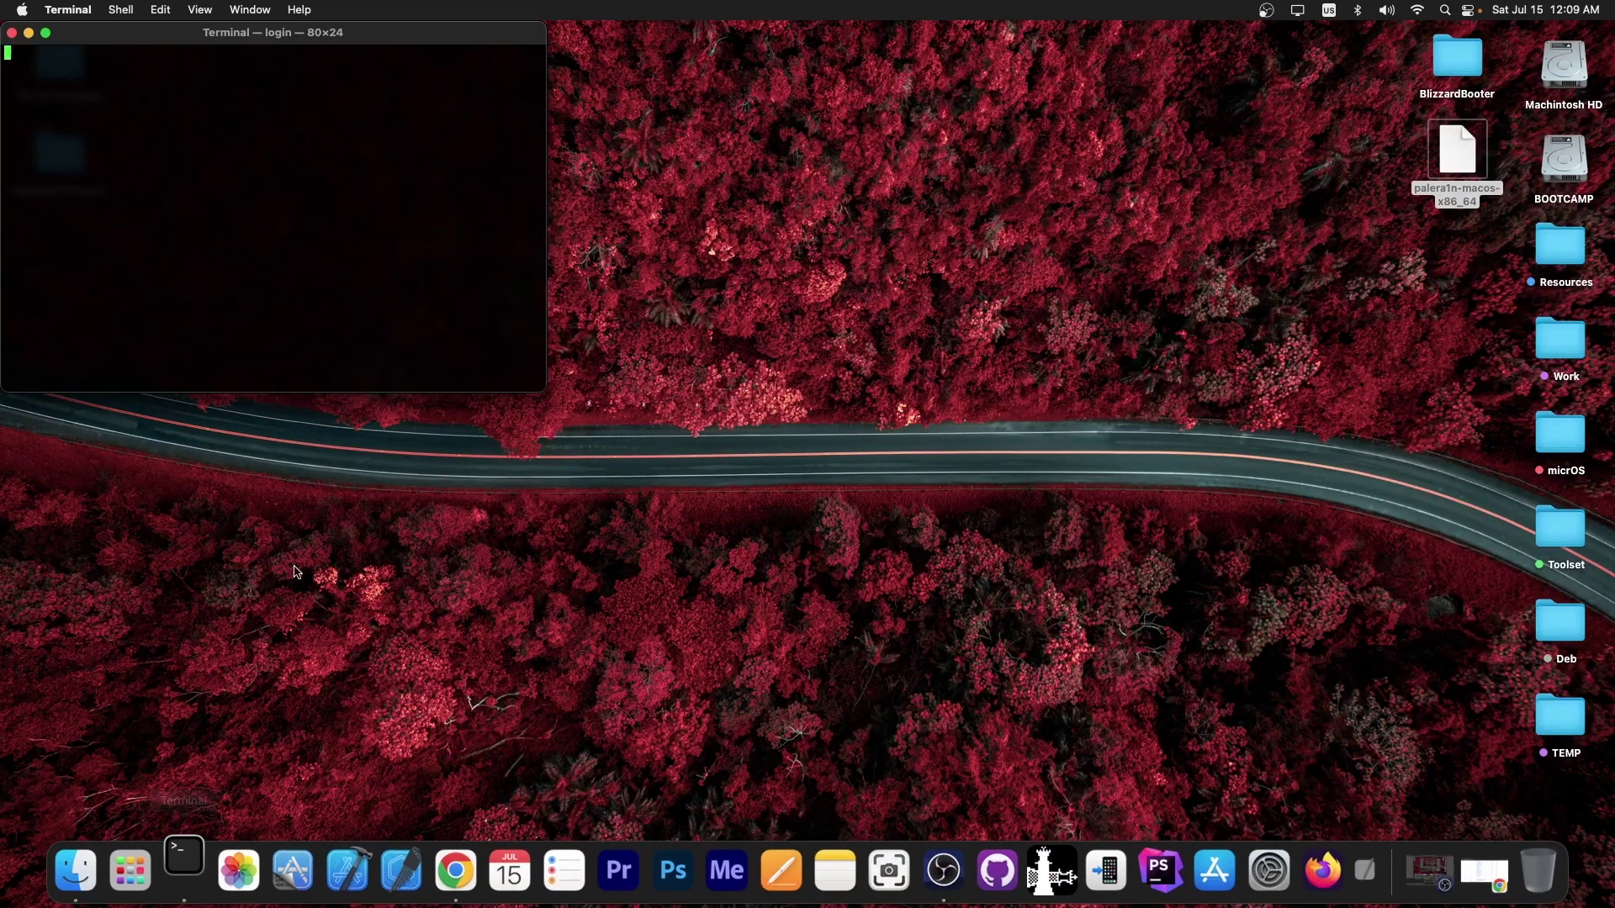
pyautogui.moveTo(146, 34); pyautogui.dragTo(356, 102)
pyautogui.click(194, 9)
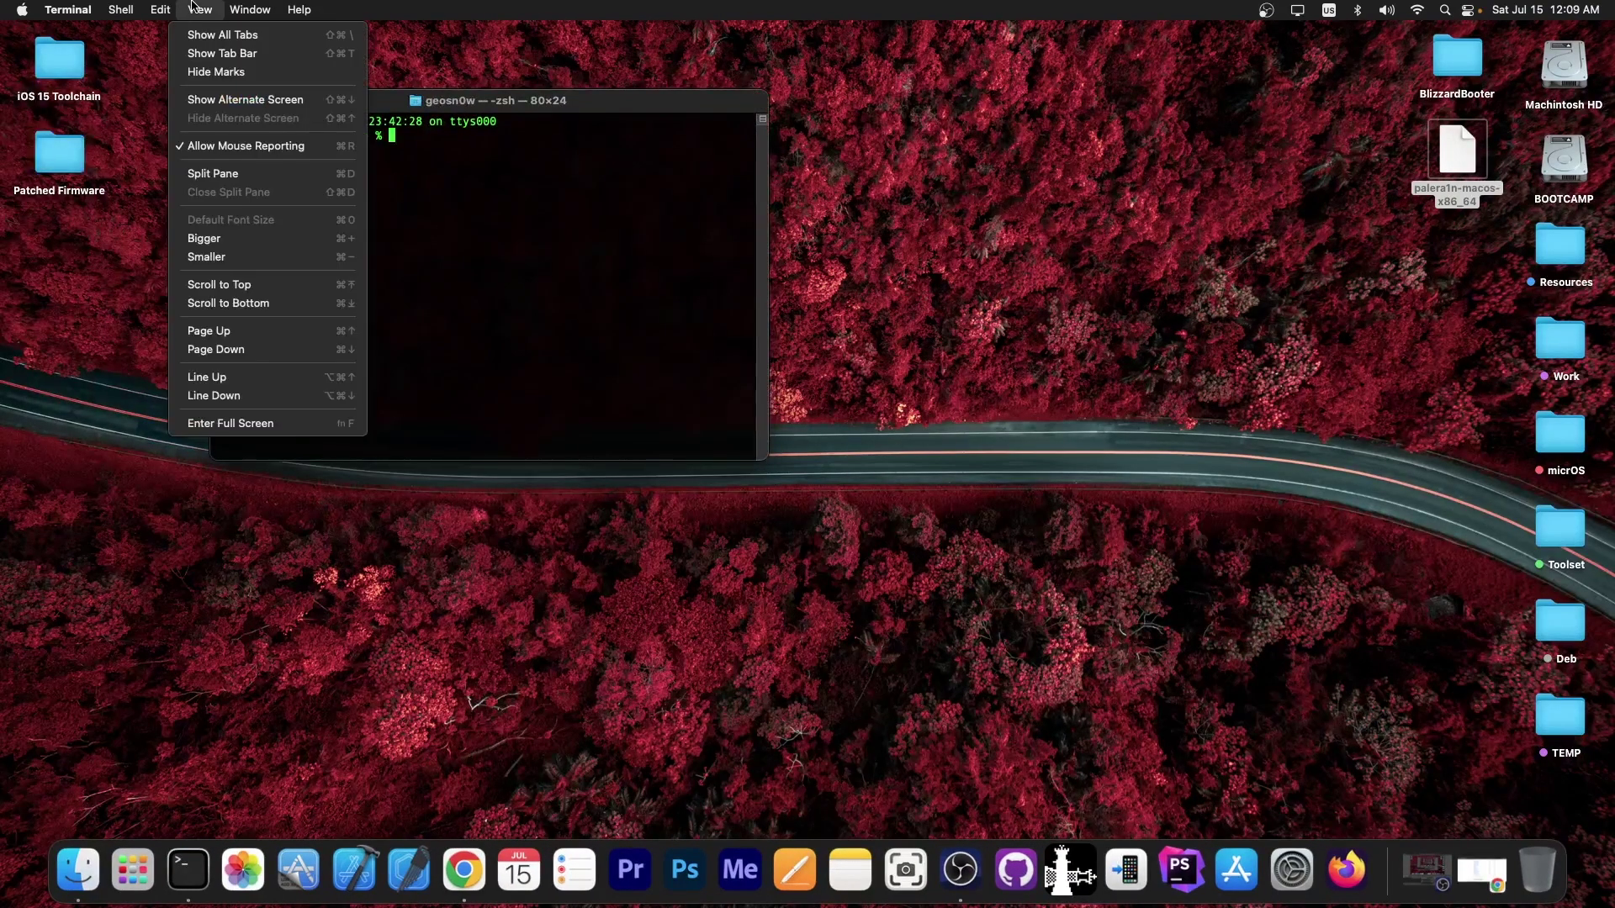
pyautogui.click(204, 238)
pyautogui.click(200, 9)
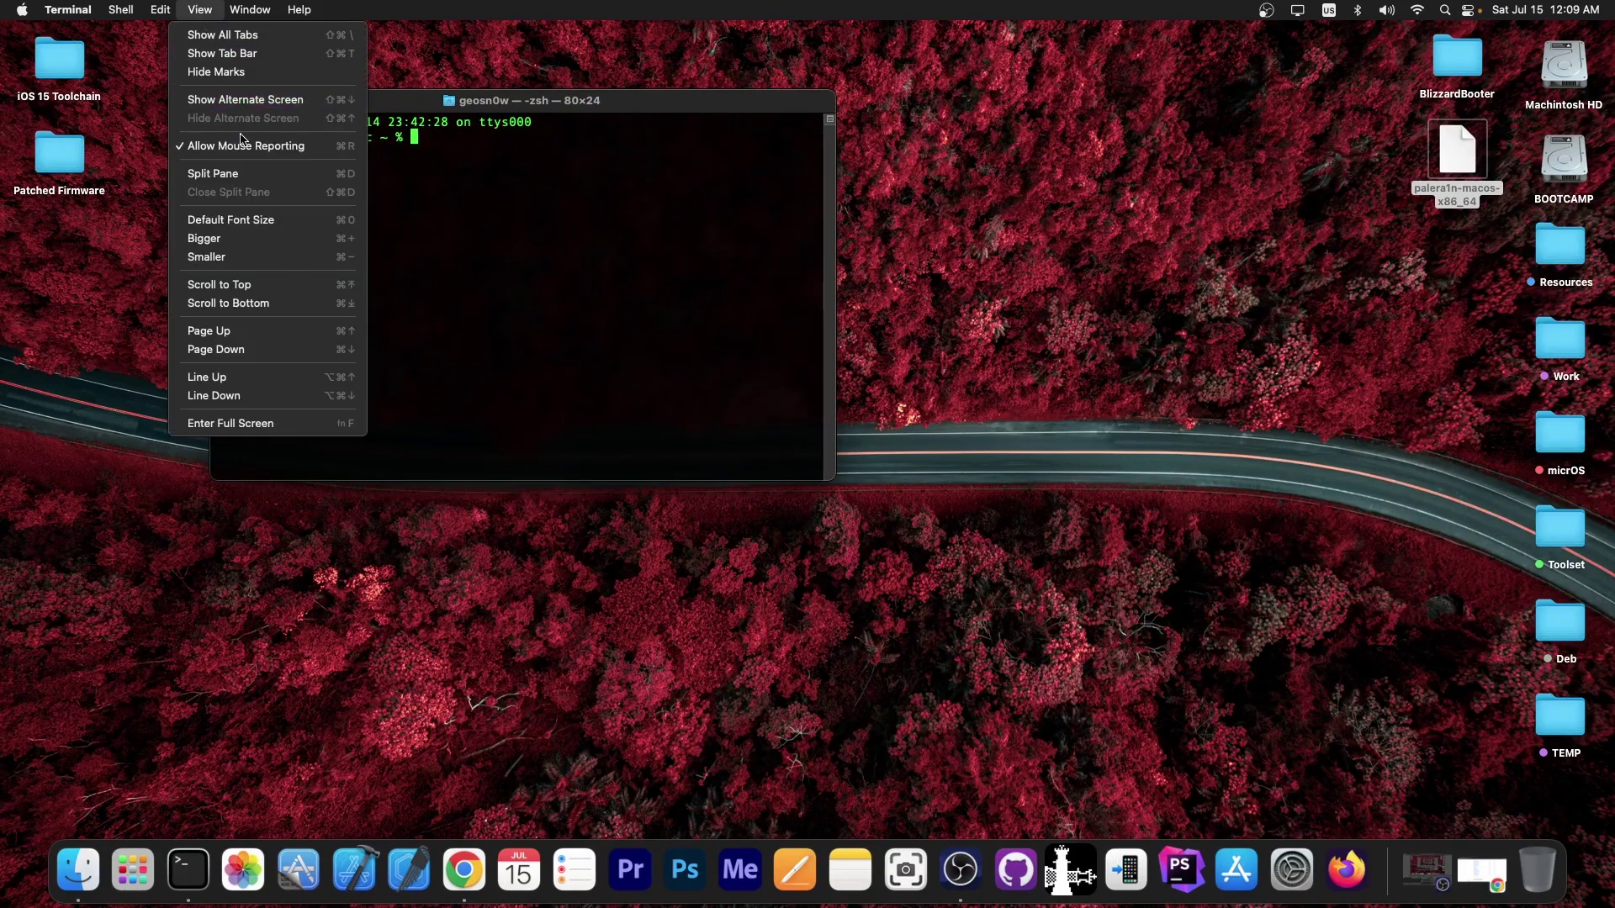
pyautogui.click(206, 238)
pyautogui.write('chmod +x')
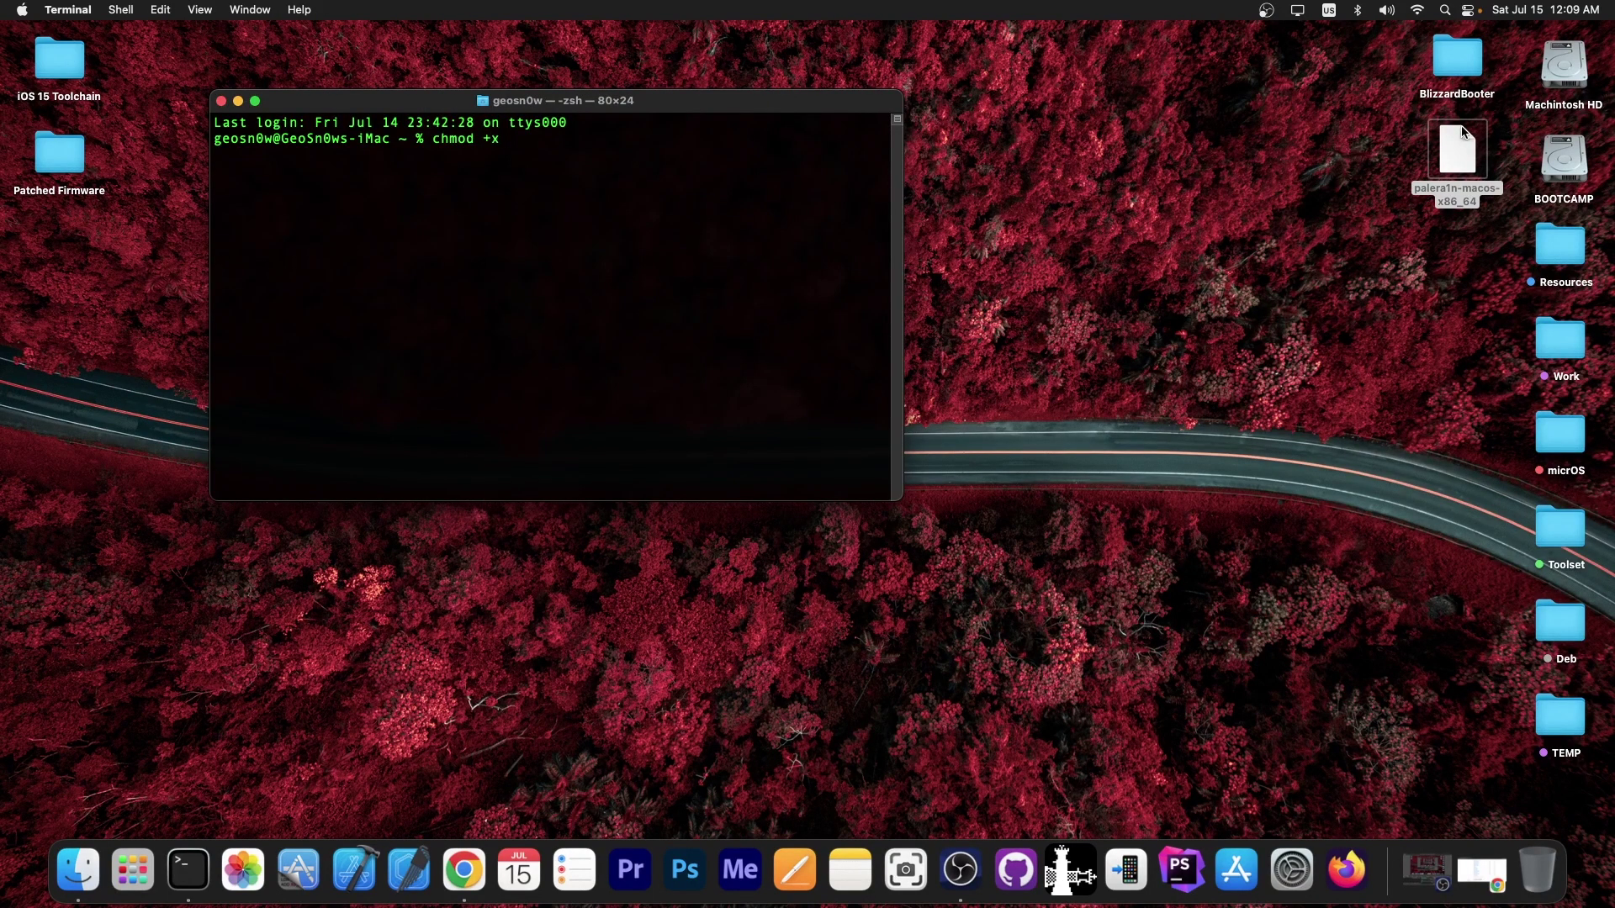
pyautogui.moveTo(1461, 124); pyautogui.dragTo(686, 197)
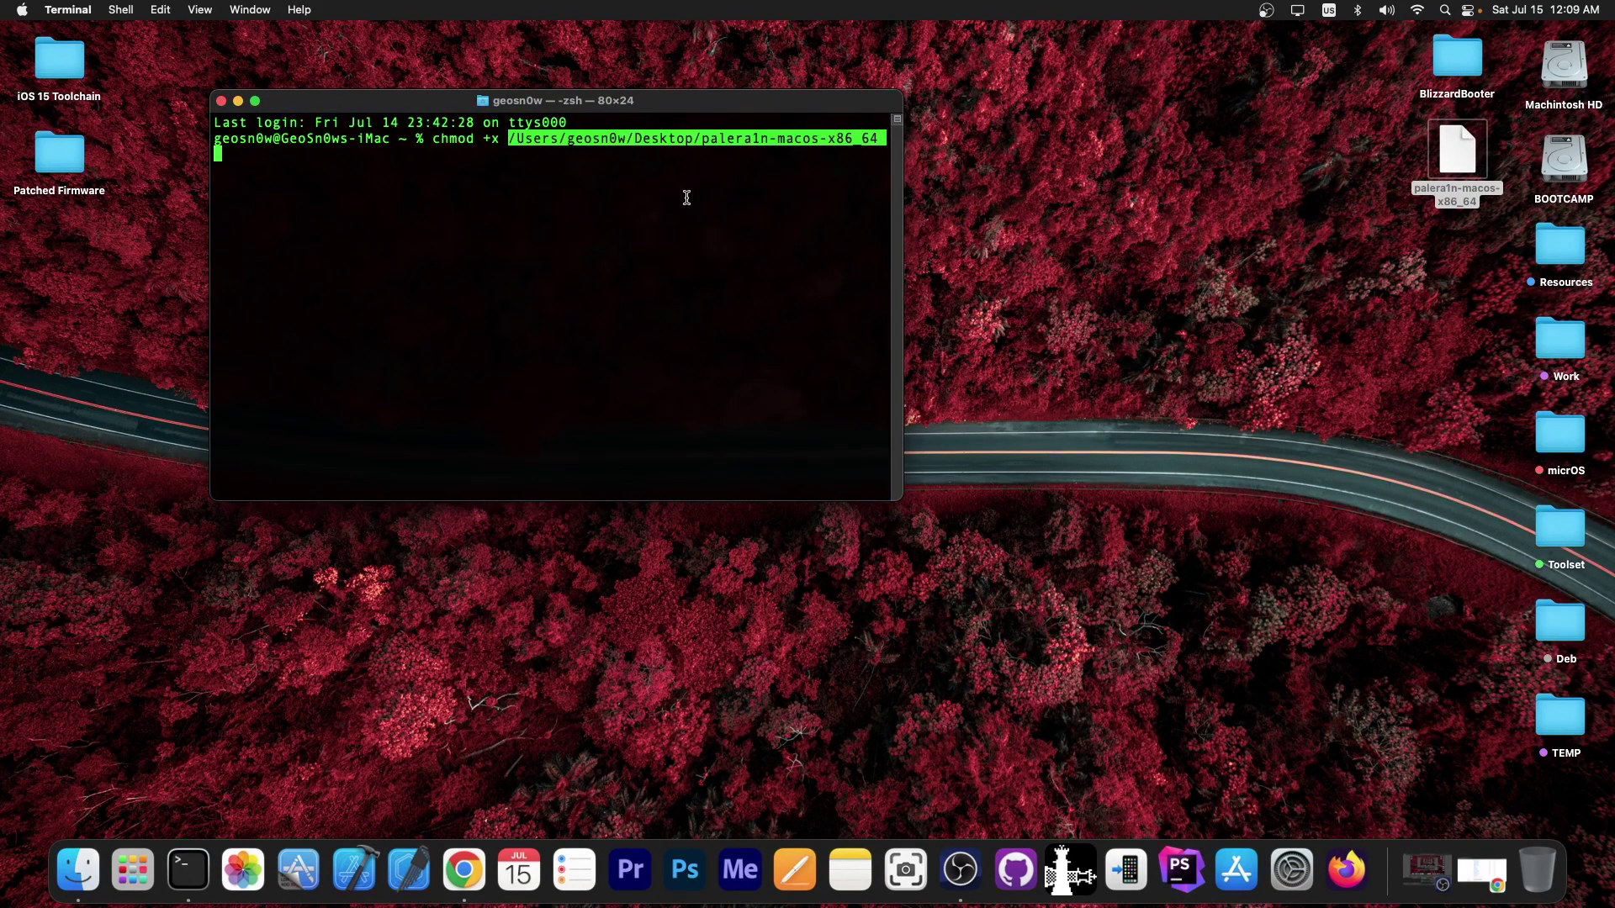
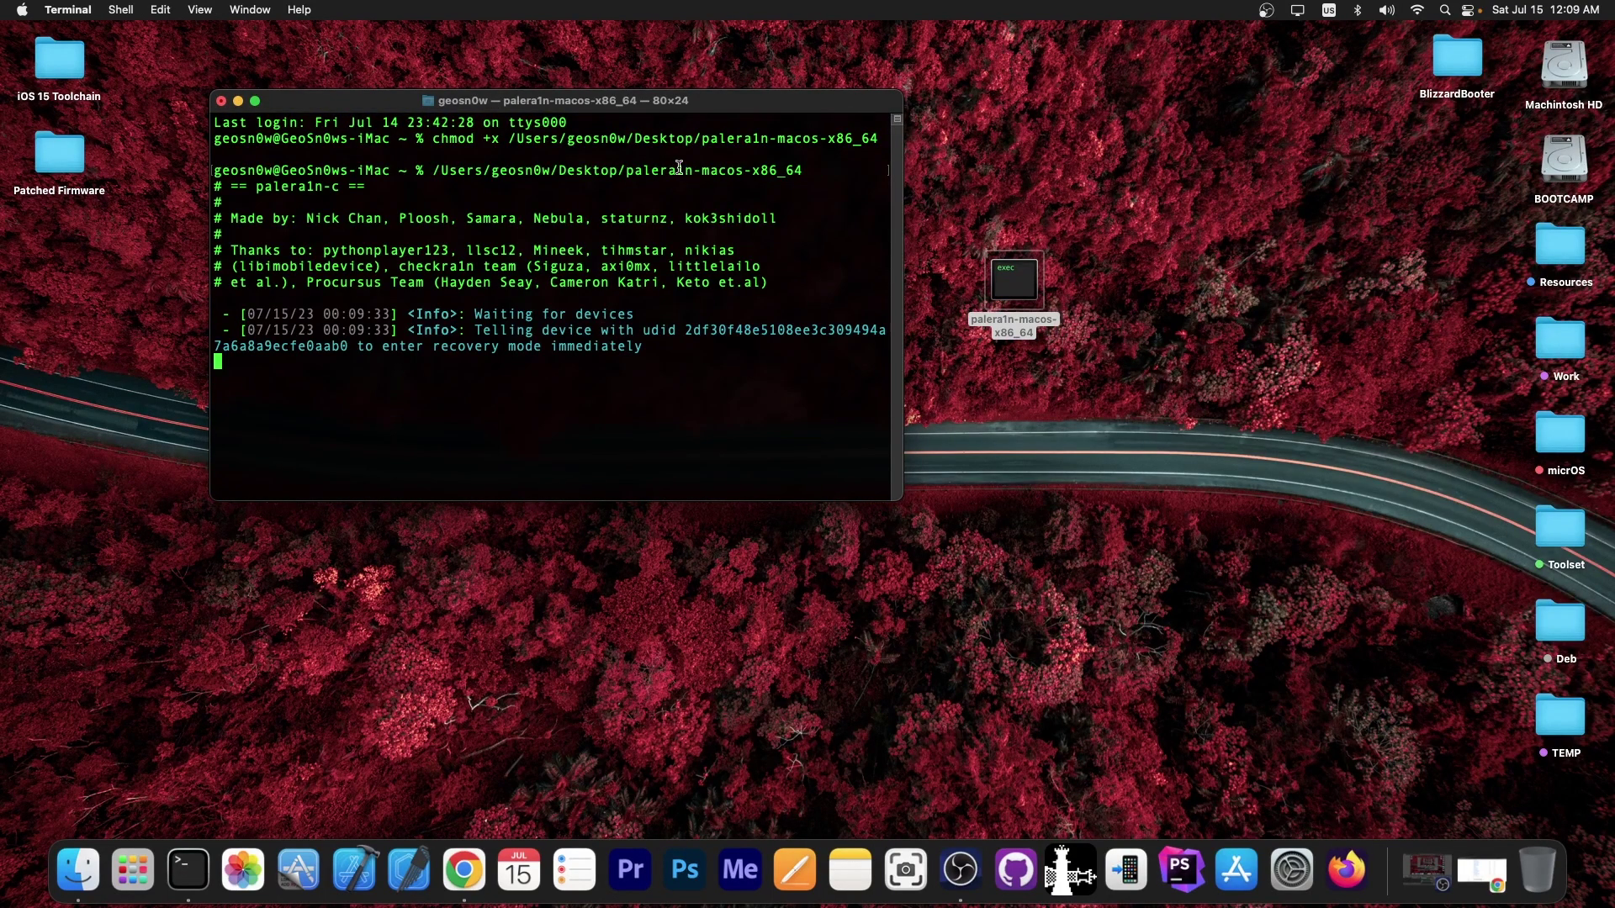
# Zoom the palera1n Terminal window to full screen so the recovery-mode message fits on single lines
pyautogui.doubleClick(641, 102)
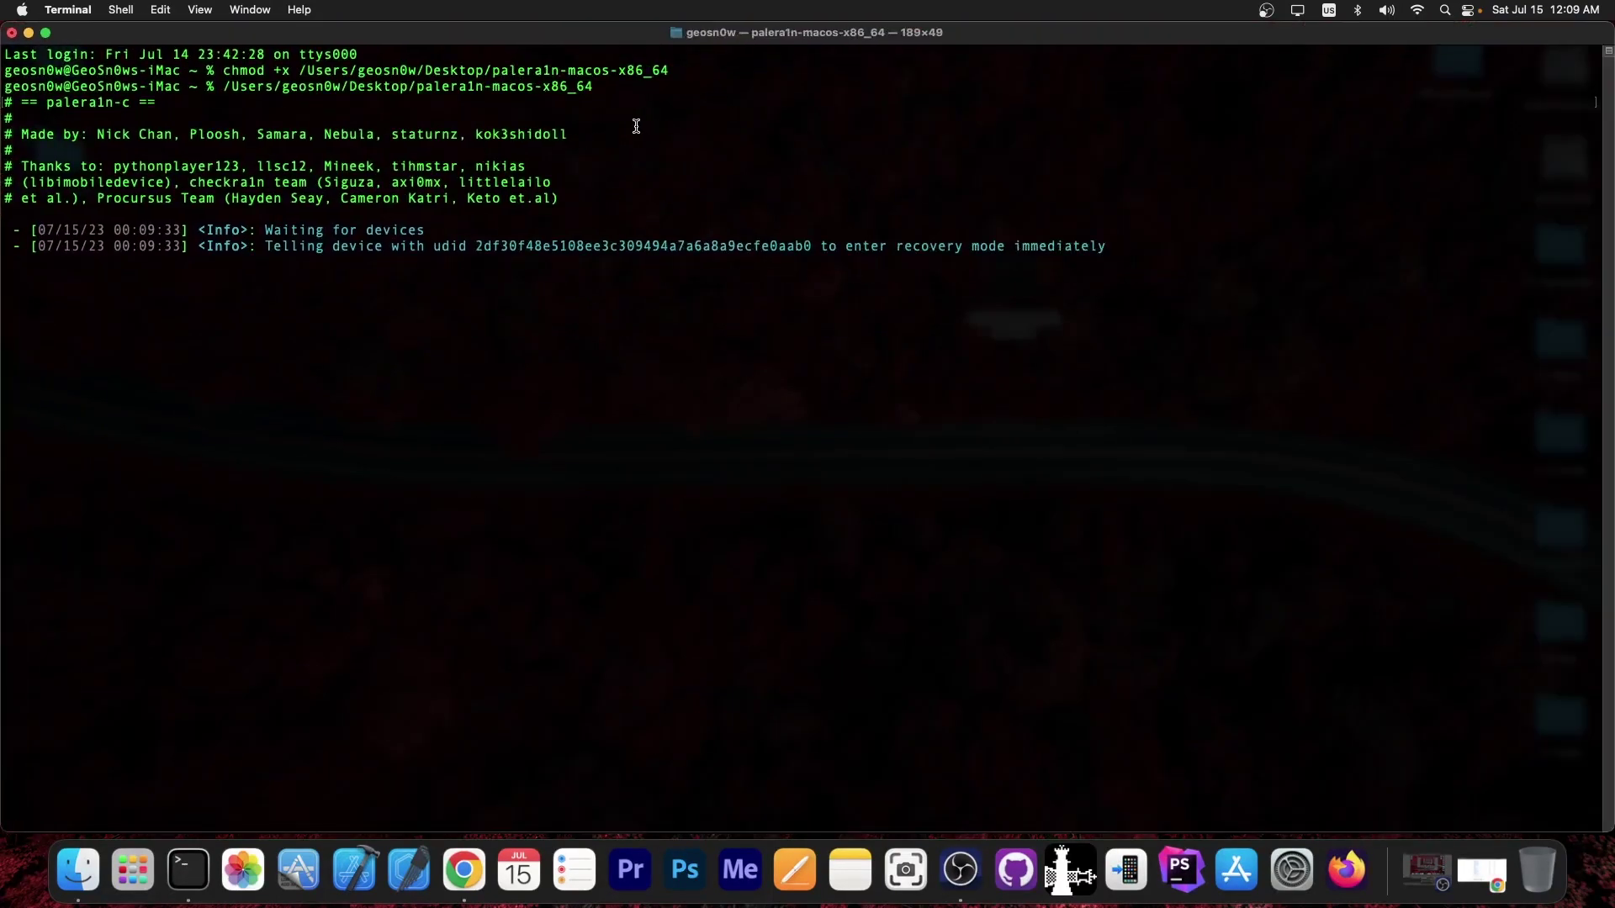
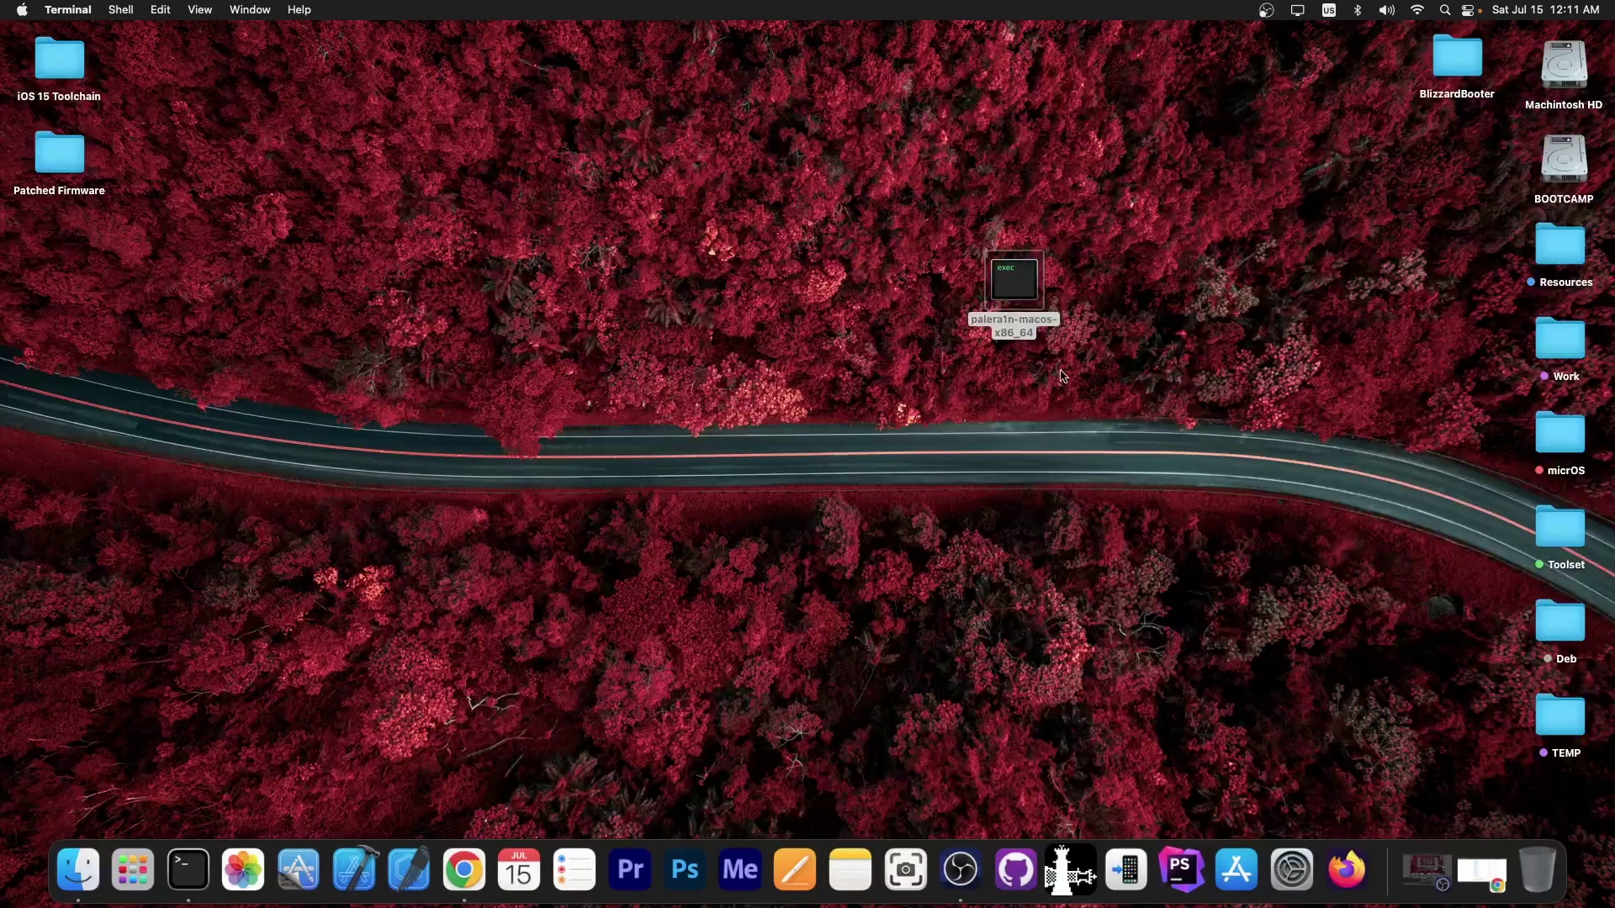
# Move the palera1n-macos-x86_64 file to the desktop's left column, below Patched Firmware
pyautogui.moveTo(1013, 282); pyautogui.dragTo(60, 257)
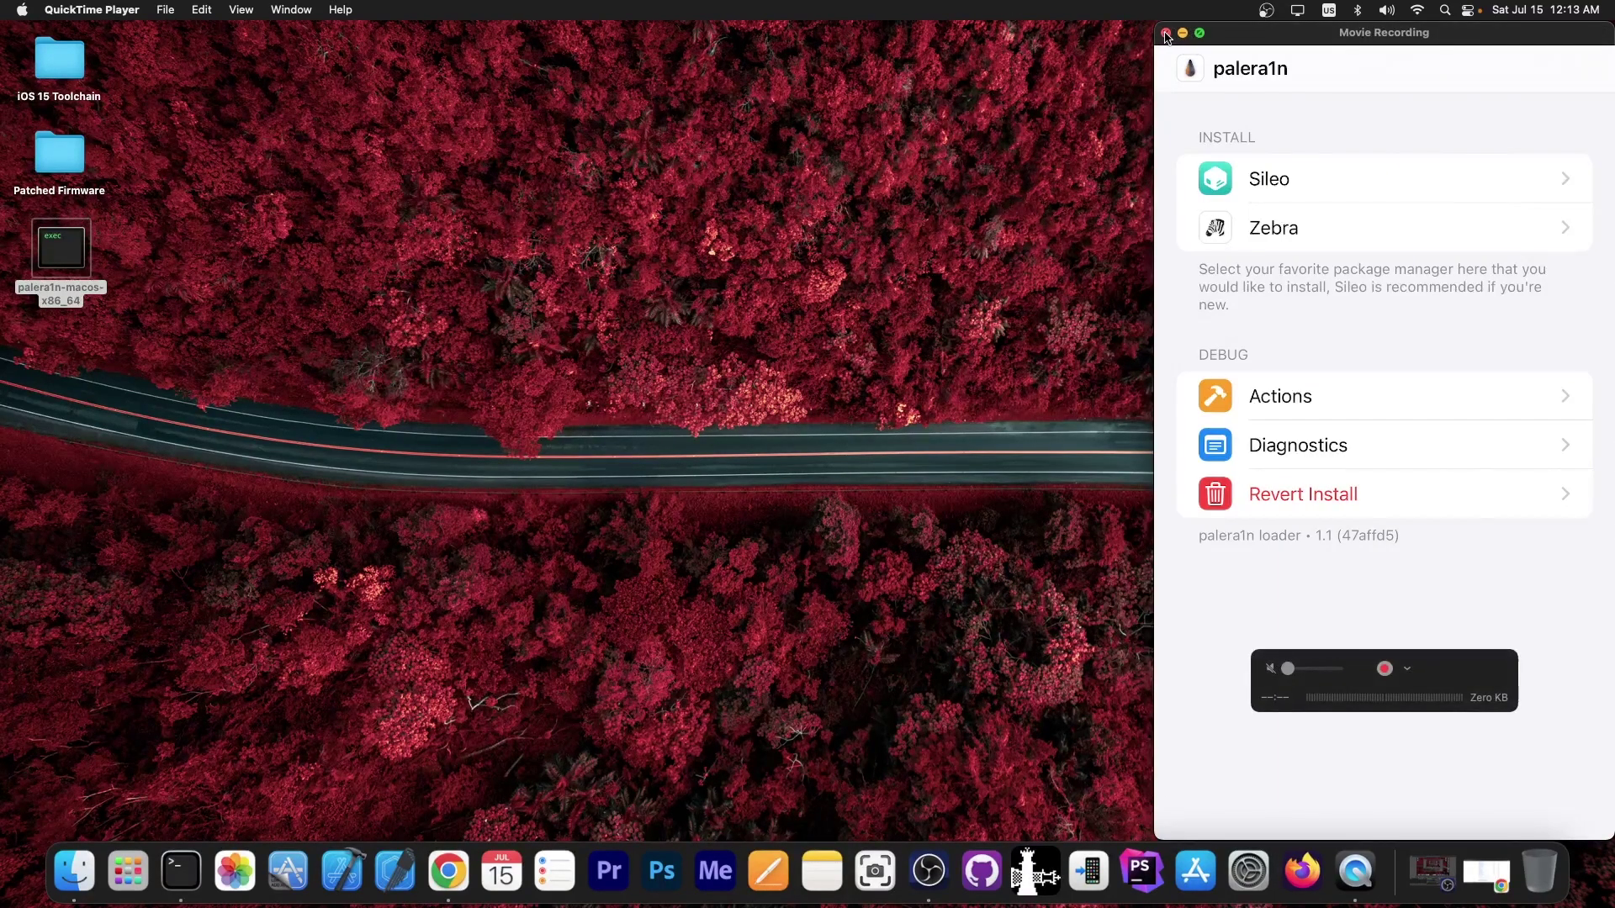
# Close the QuickTime Movie Recording window mirroring the palera1n loader
pyautogui.click(1166, 38)
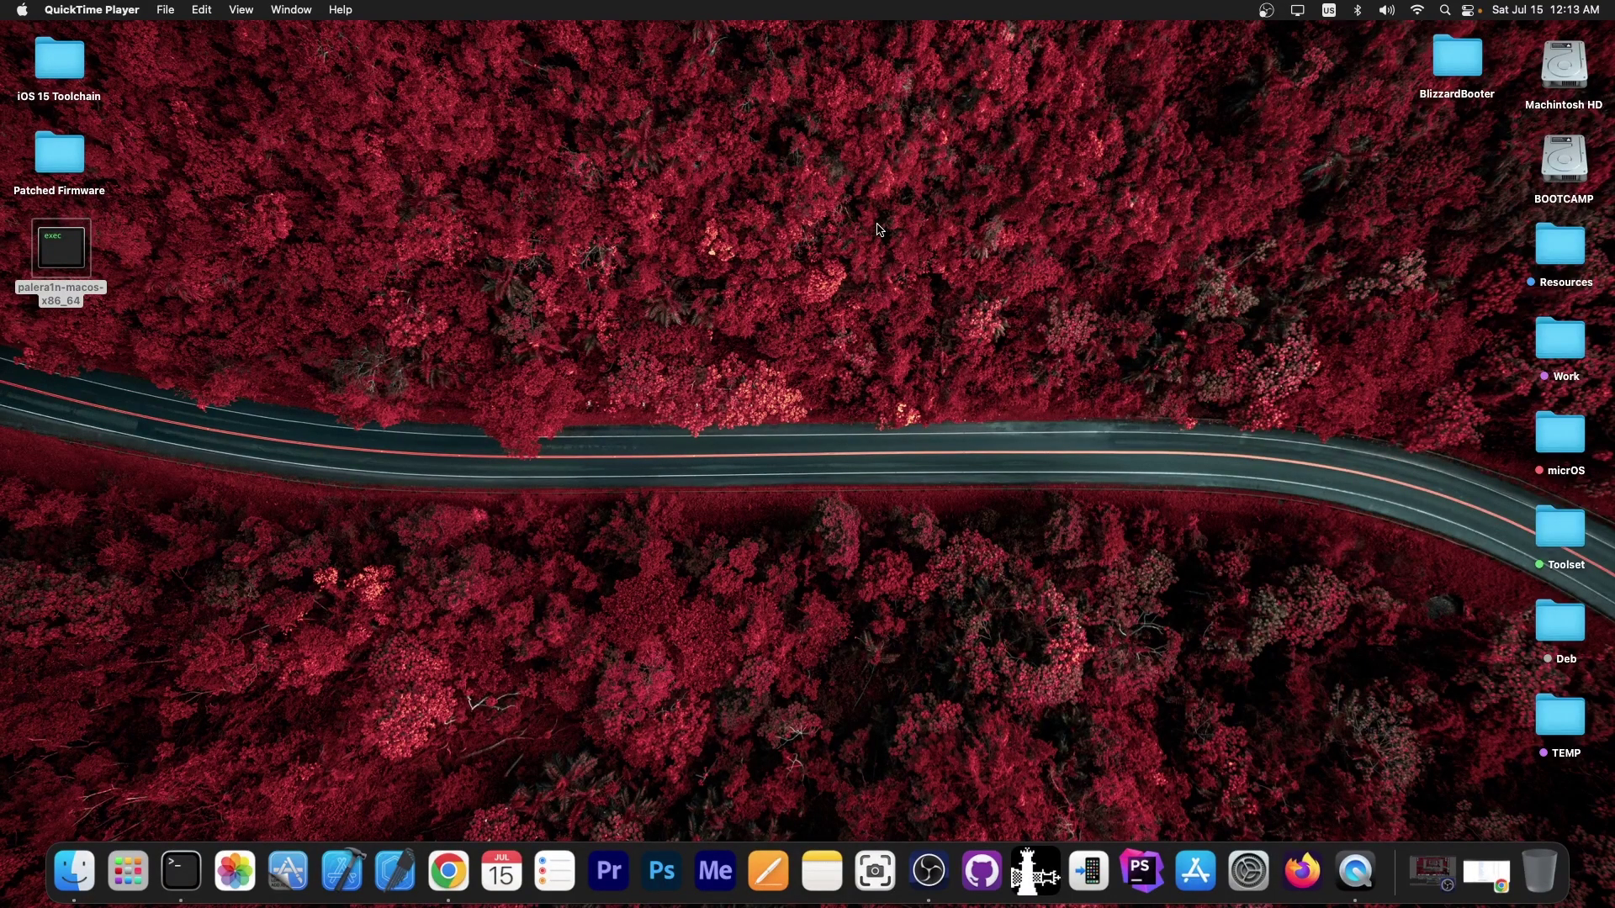